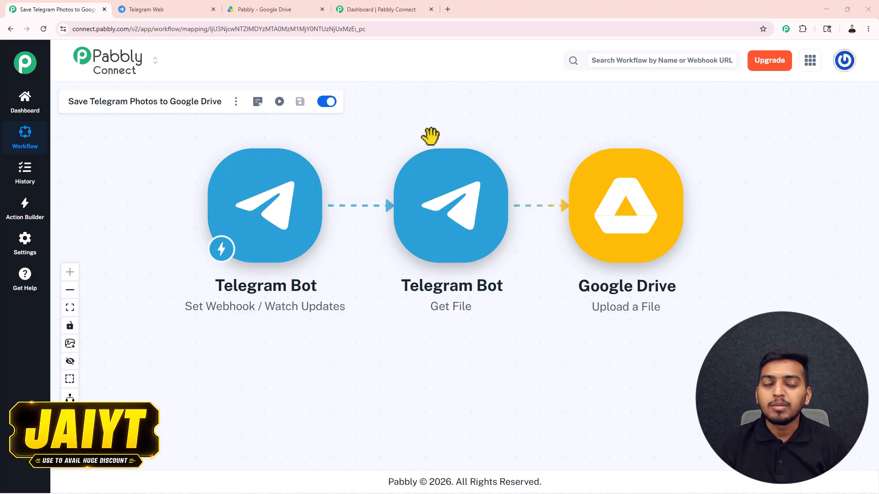
Attach a screenshot as a photo in the Shopify Order Alerts Telegram chat and send it.
left_click(167, 9)
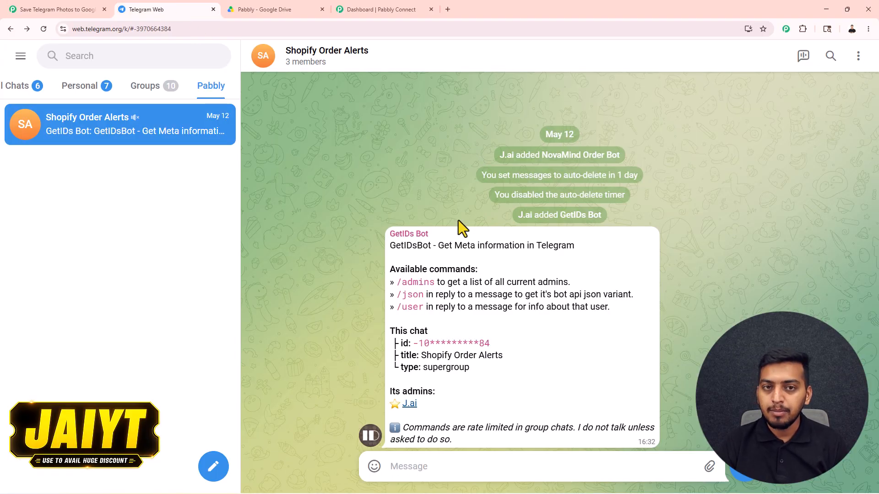
mouse_move(707, 469)
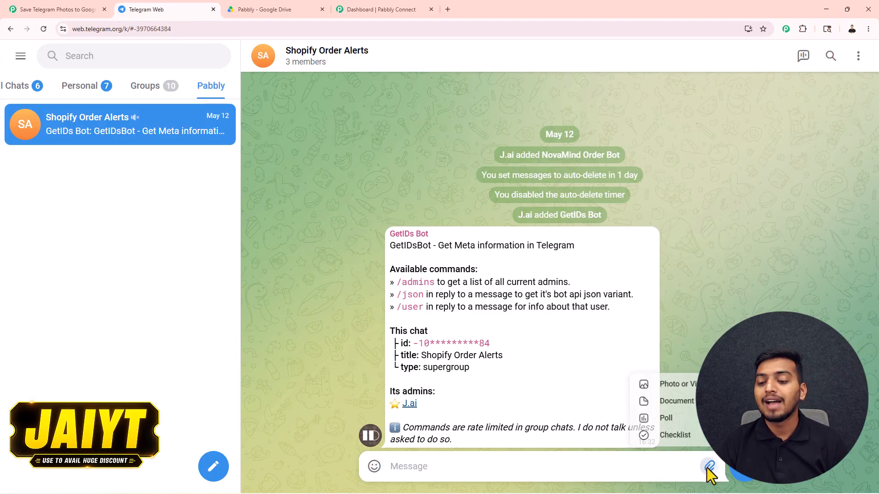
left_click(687, 386)
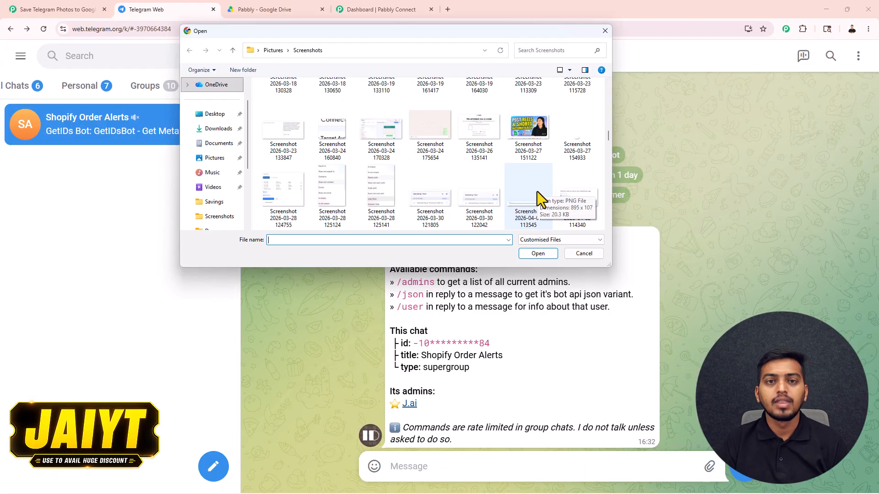
left_click(526, 133)
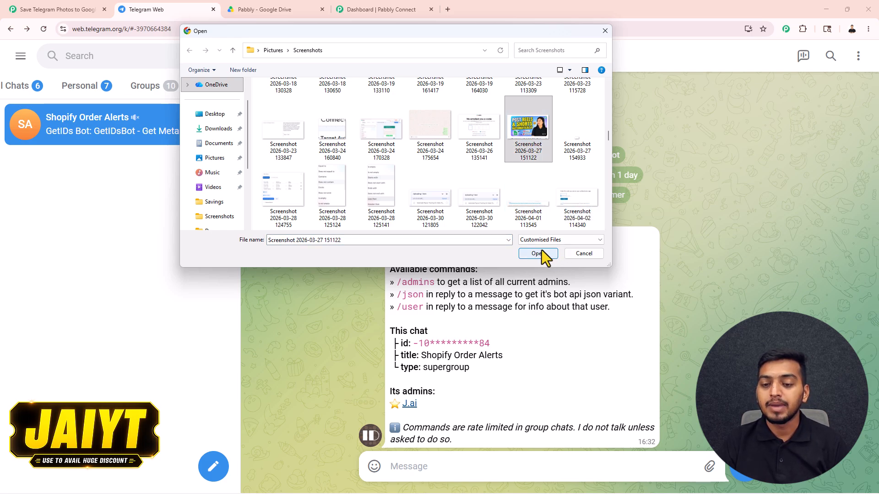
left_click(539, 253)
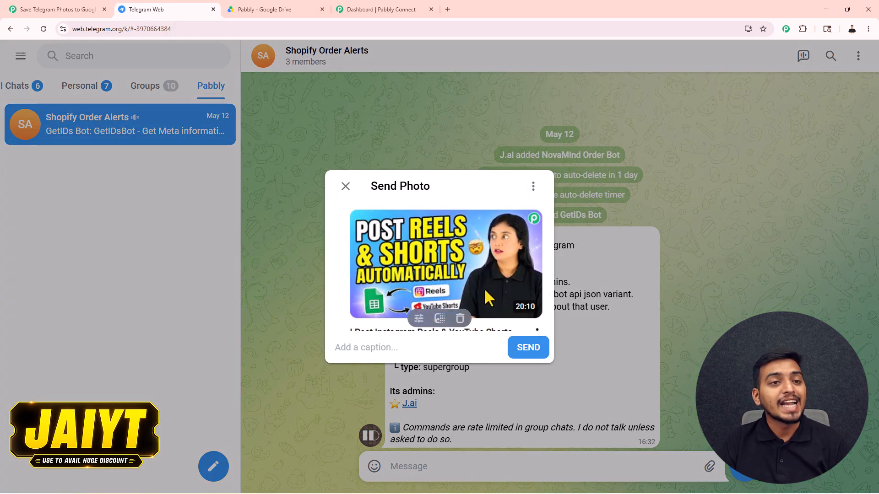
left_click(251, 10)
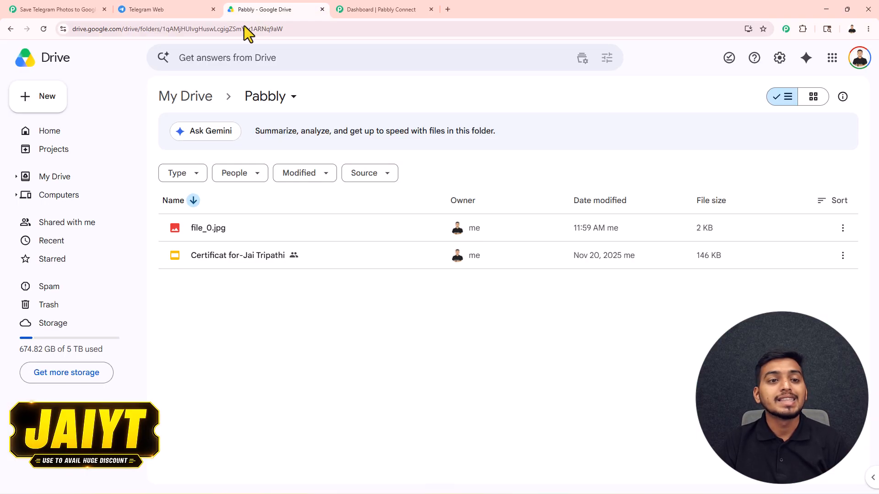
left_click(167, 6)
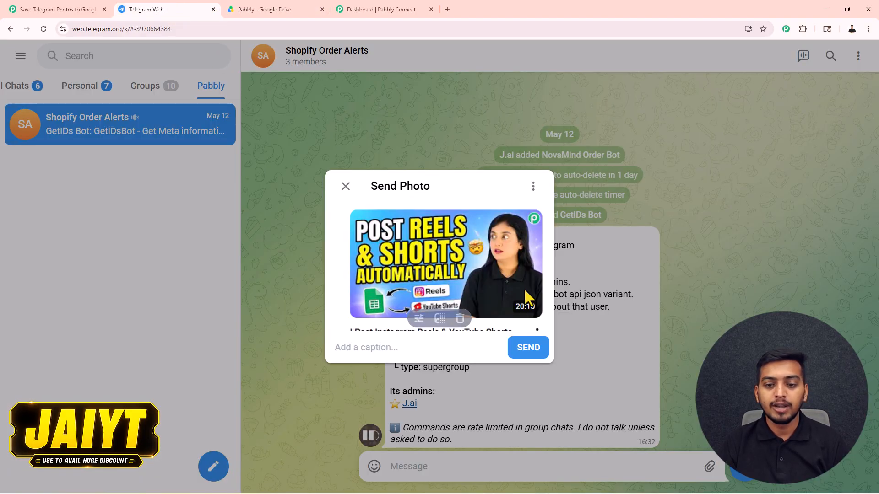
left_click(528, 349)
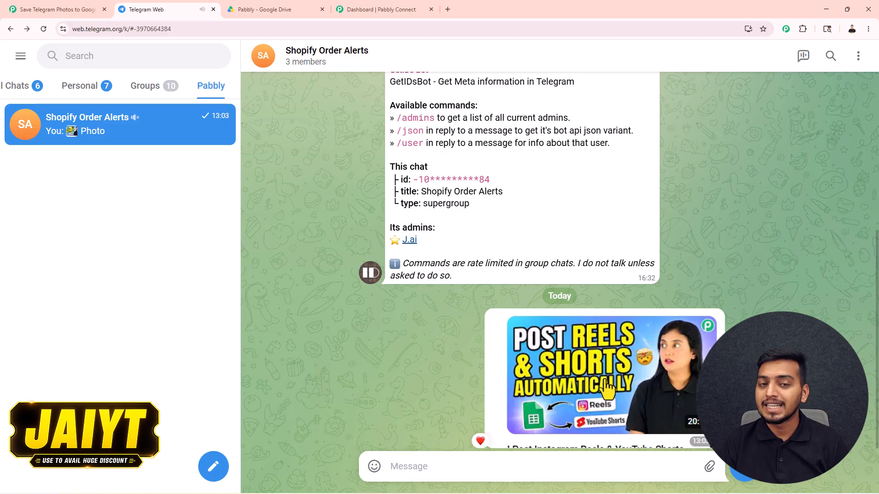
Reload the Drive folder, preview the new file_1.jpg, and compare it with the Telegram photo.
left_click(281, 11)
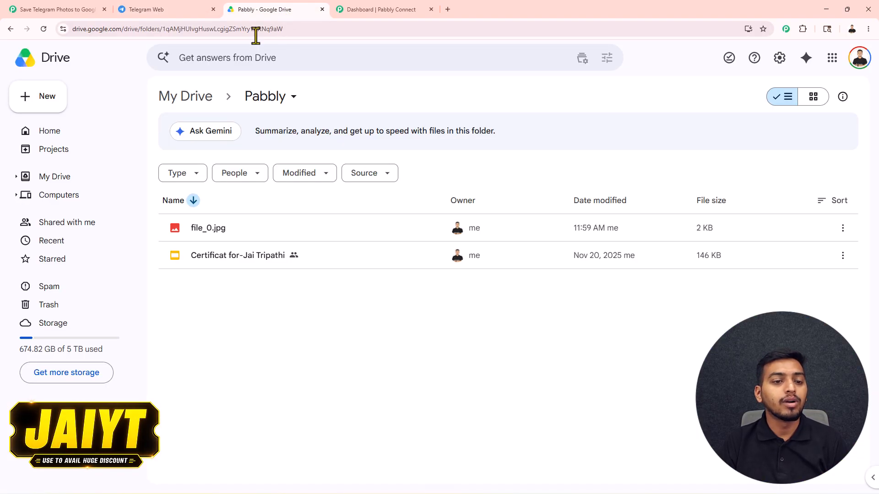
left_click(43, 30)
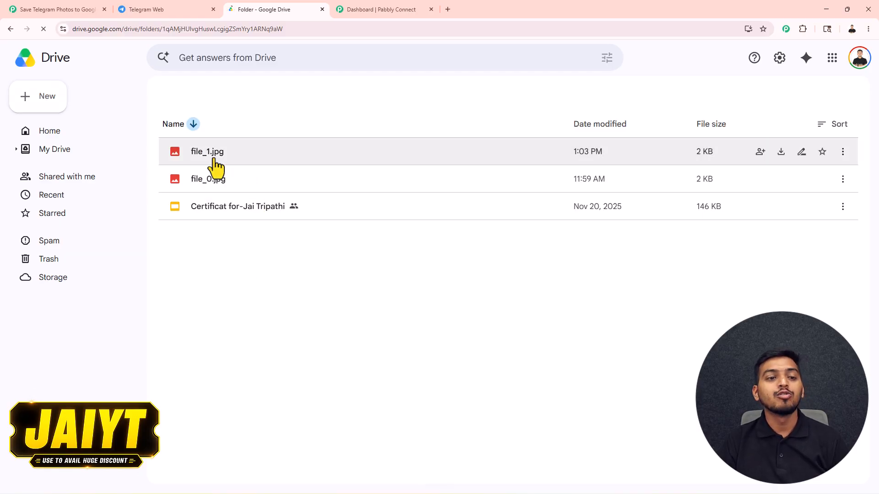
double_click(245, 184)
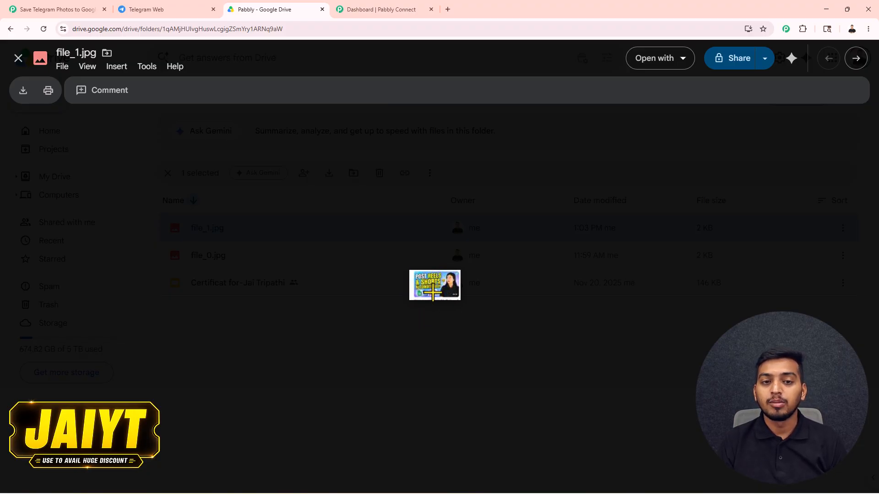
left_click(145, 9)
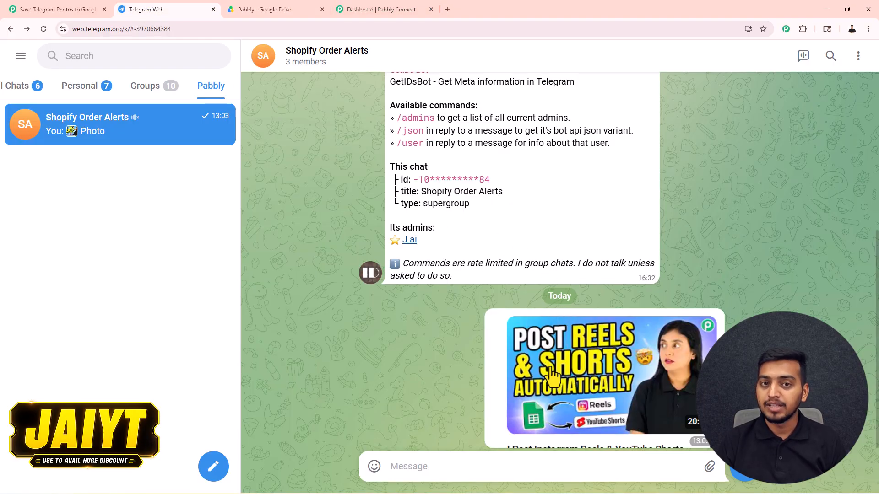
left_click(55, 8)
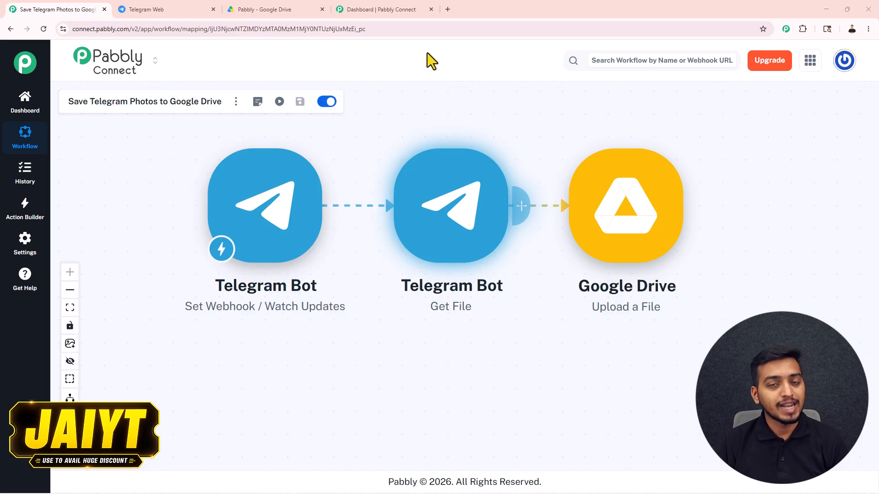
Switch to the 'Dashboard | Pabbly Connect' tab, showing 31927 of 32000 tasks remaining.
left_click(372, 10)
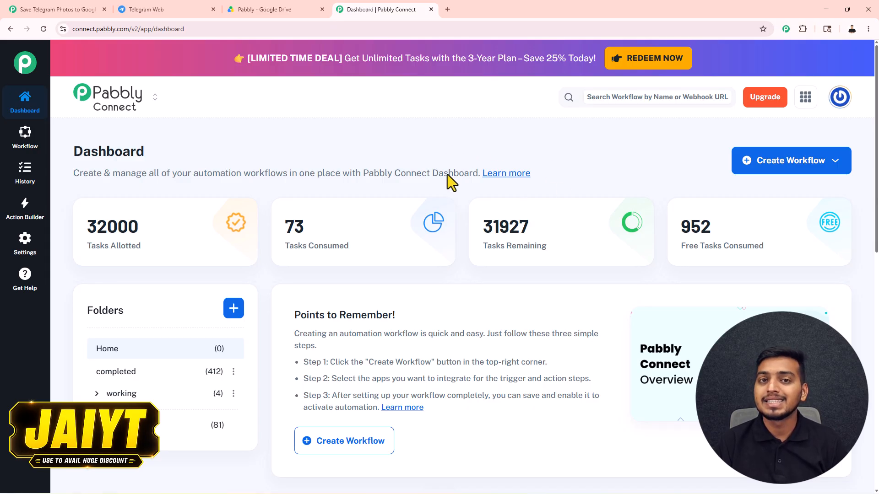
Submit the Telegram-images-to-Google-Drive workflow prompt in Quick Builder's AI Studio.
left_click(804, 165)
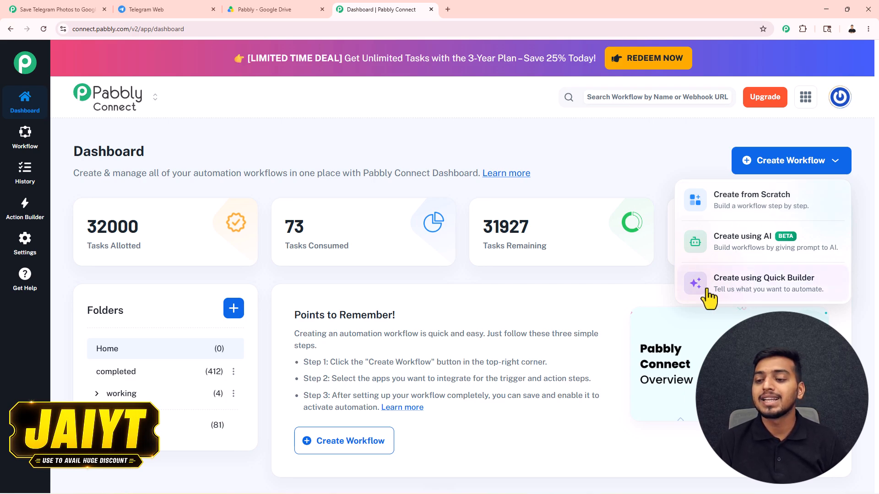
left_click(755, 287)
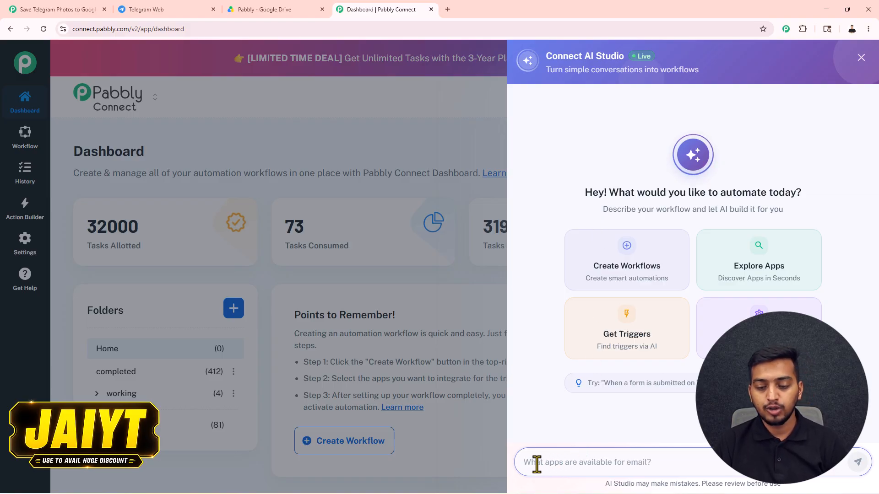
key("ctrl+v")
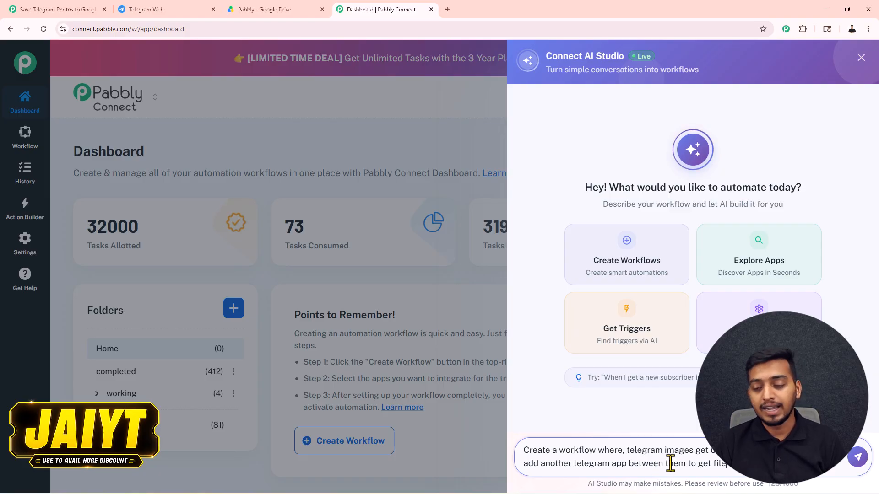
left_click(856, 457)
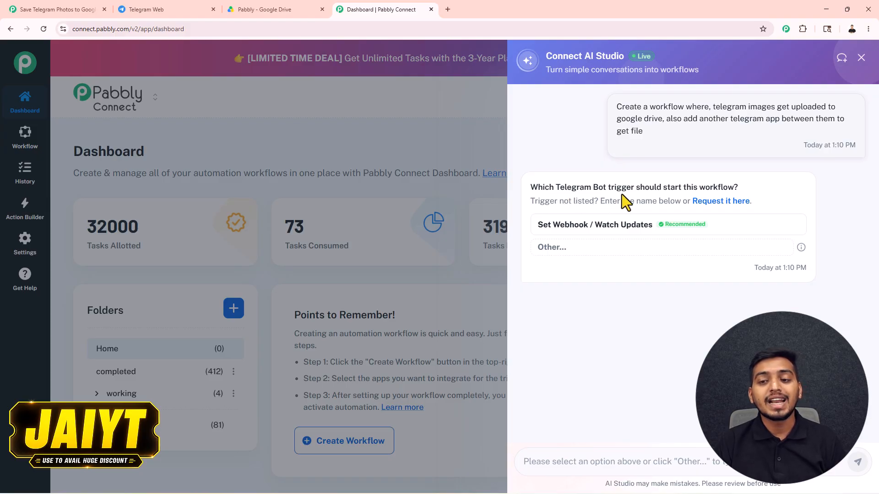
Choose Set Webhook / Watch Updates, Get File and Upload a File in AI Studio, then approve.
left_click(582, 225)
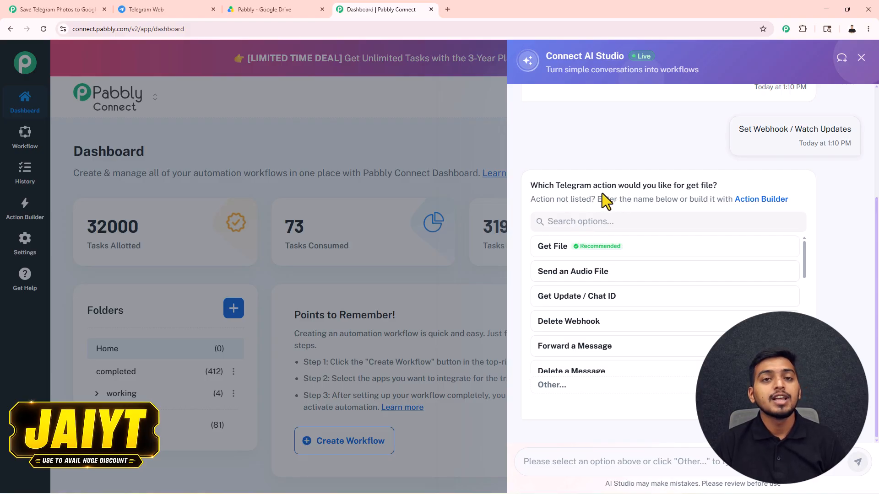
scroll(602, 194, "up", 3)
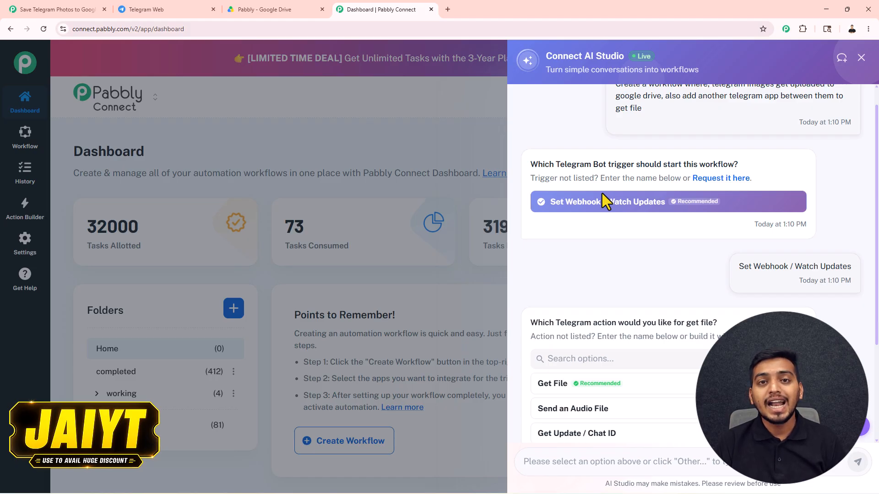
scroll(603, 193, "down", 3)
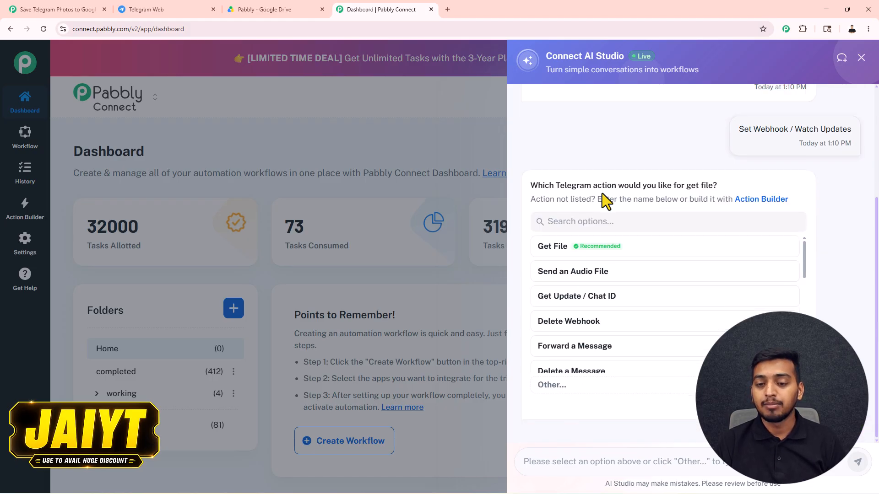
left_click(554, 254)
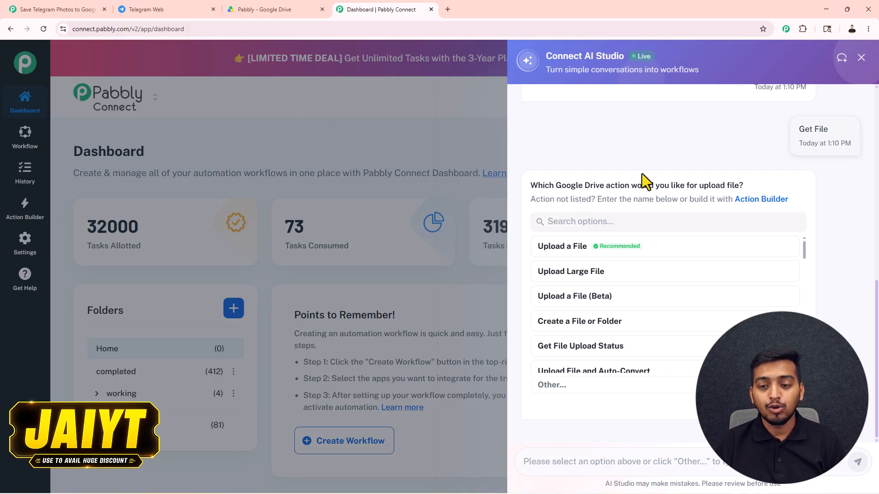
left_click(572, 250)
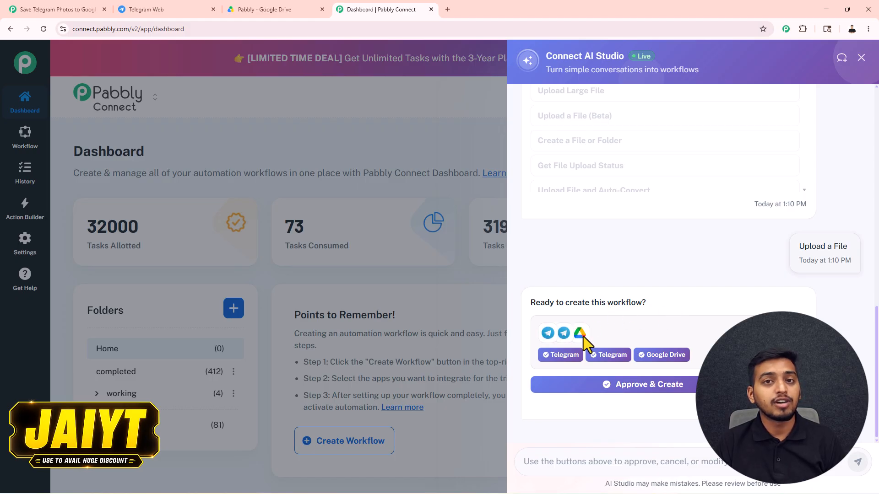
left_click(613, 385)
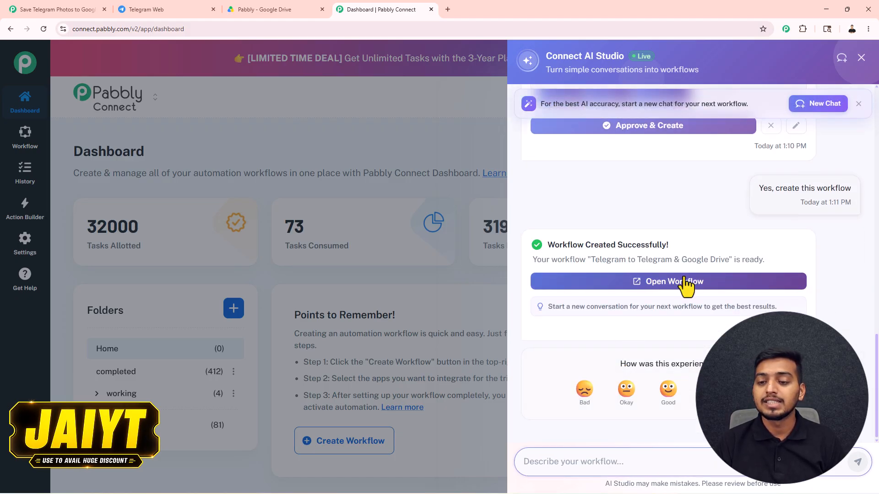
Open the newly created Telegram to Telegram & Google Drive workflow.
left_click(672, 284)
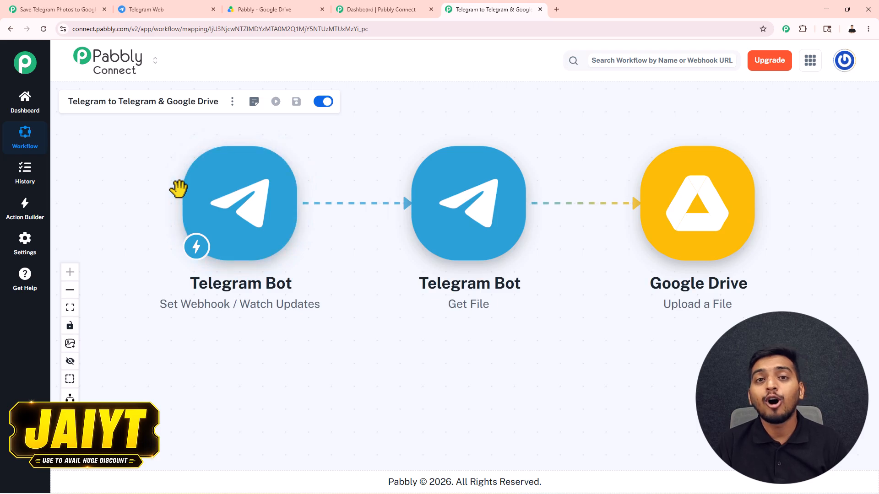
Start a new Telegram Bot #4 connection in the trigger's connection settings.
left_click(238, 219)
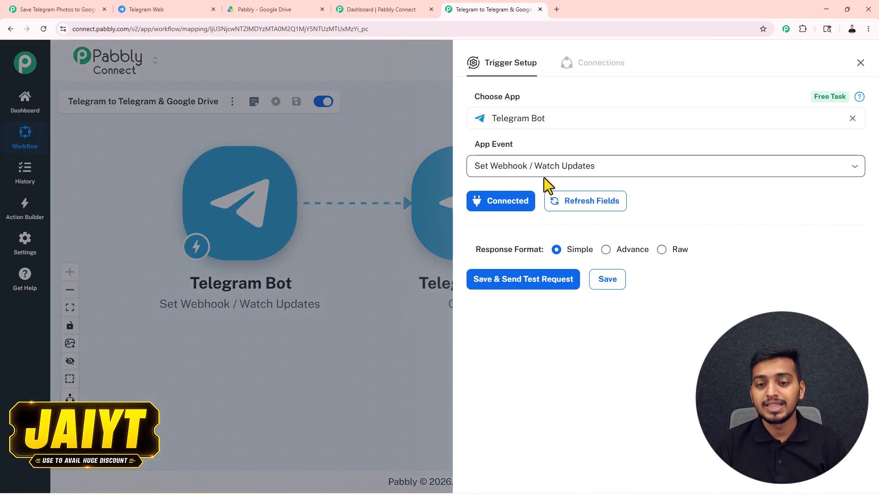
left_click(513, 210)
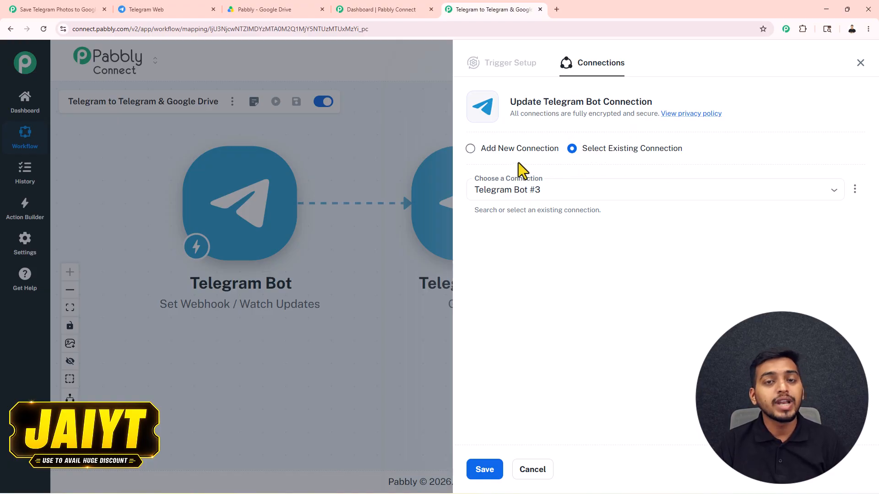
left_click(471, 150)
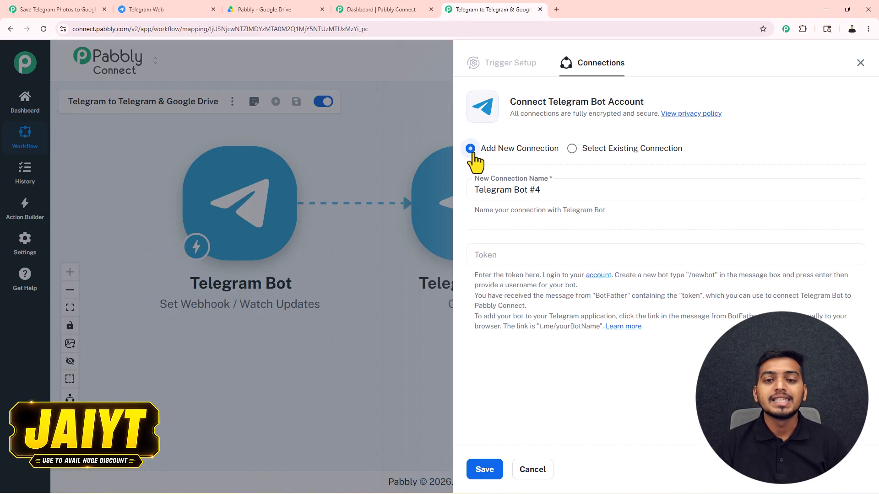
left_click(489, 257)
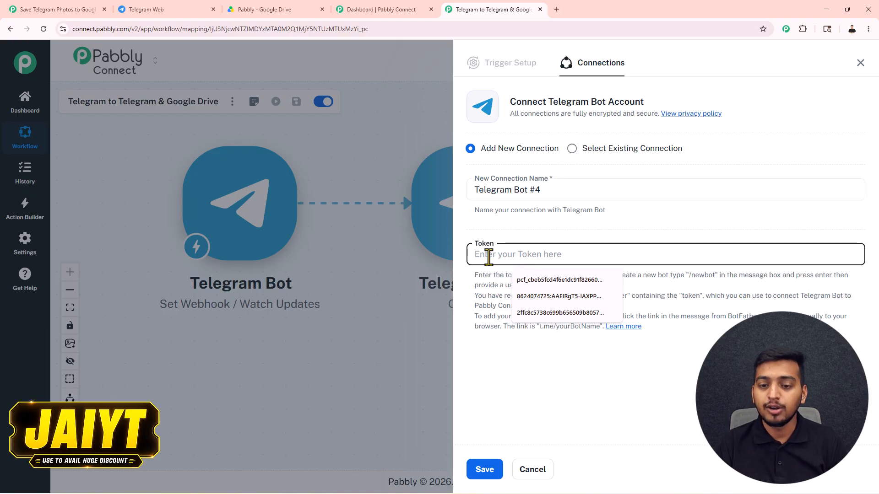
Review the token help text pointing to BotFather, then go to Telegram Web.
left_click(478, 285)
left_click_drag(475, 278, 710, 348)
left_click(692, 344)
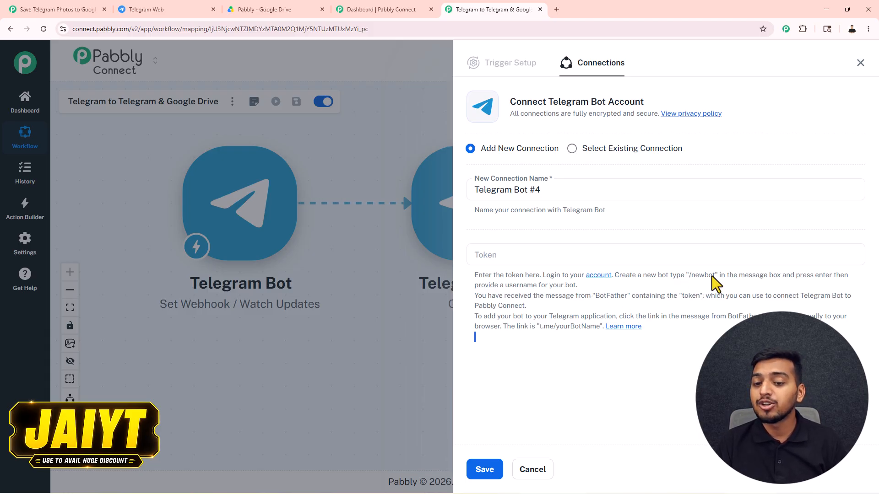
left_click_drag(595, 299, 625, 299)
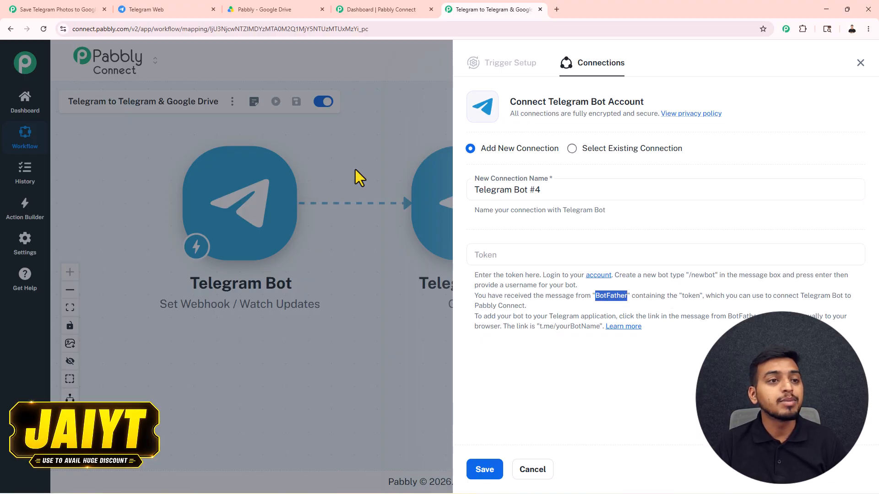
left_click(171, 10)
left_click(493, 9)
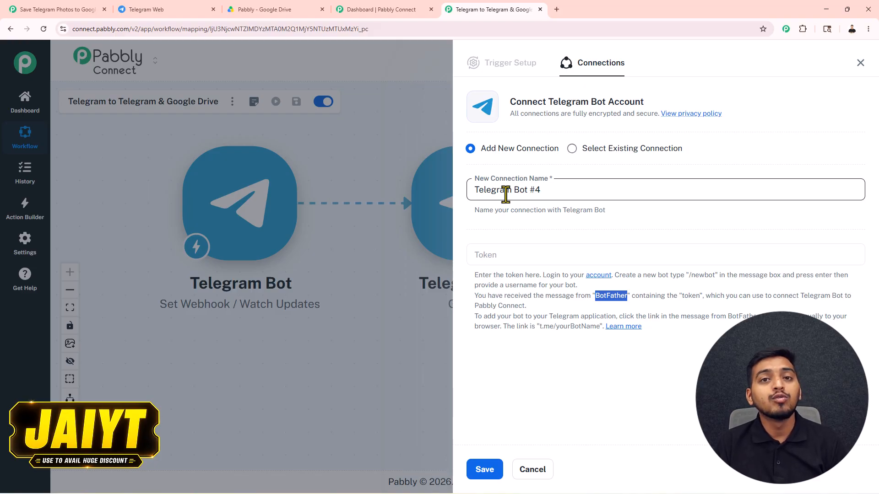
left_click(220, 4)
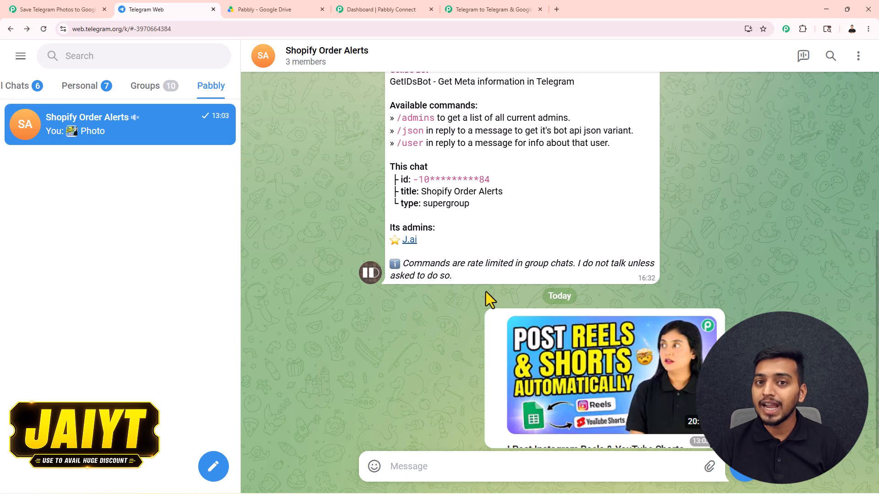
Copy the NovaMind Order Bot's API token from BotFather and focus Pabbly's token field.
scroll(594, 194, "up", 3)
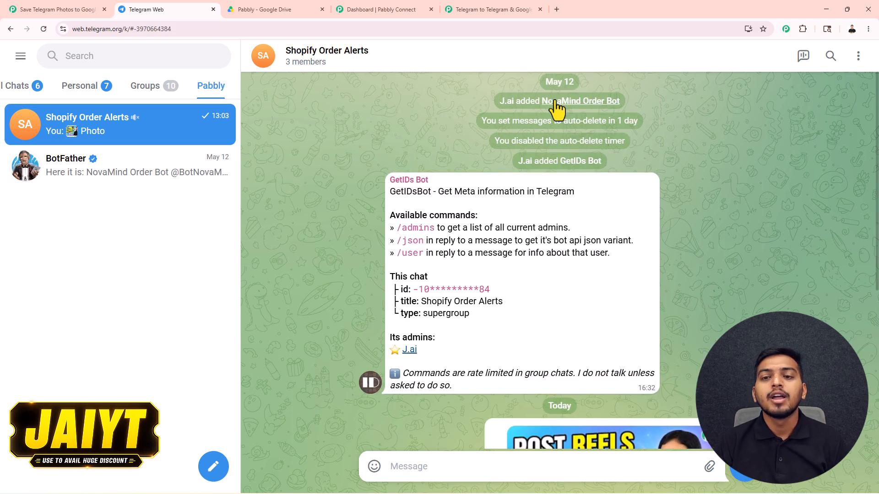
left_click(121, 172)
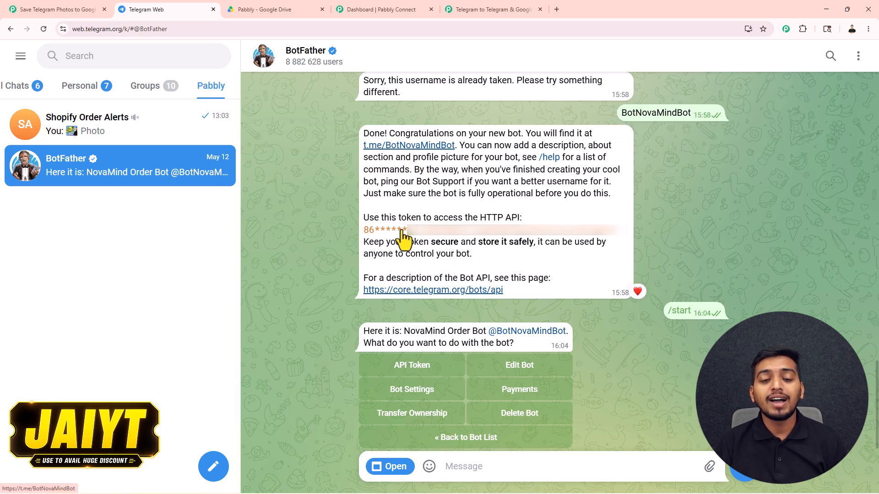
left_click_drag(362, 232, 616, 242)
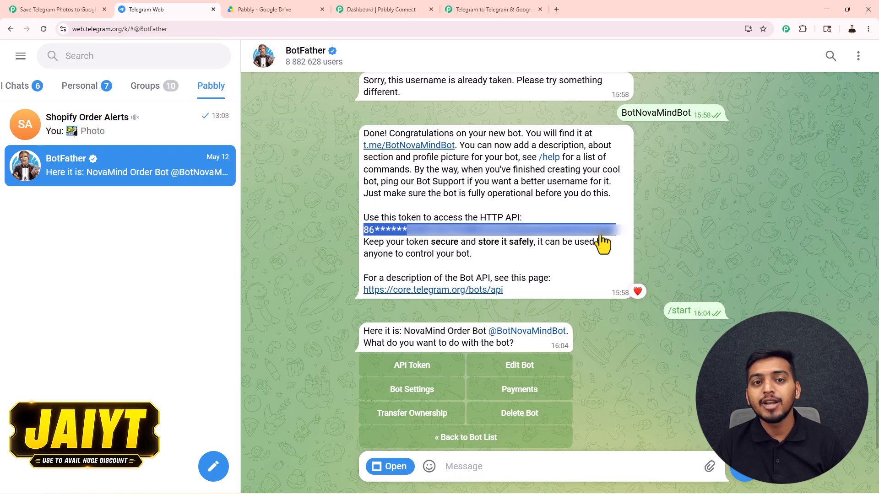
left_click(480, 7)
left_click(486, 255)
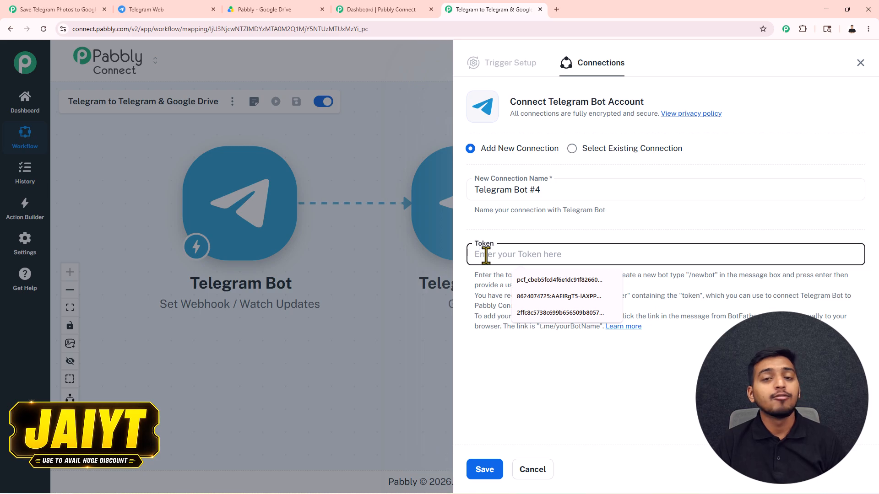
Paste the bot token, save Telegram Bot #4, and send a test request awaiting the webhook.
left_click(188, 7)
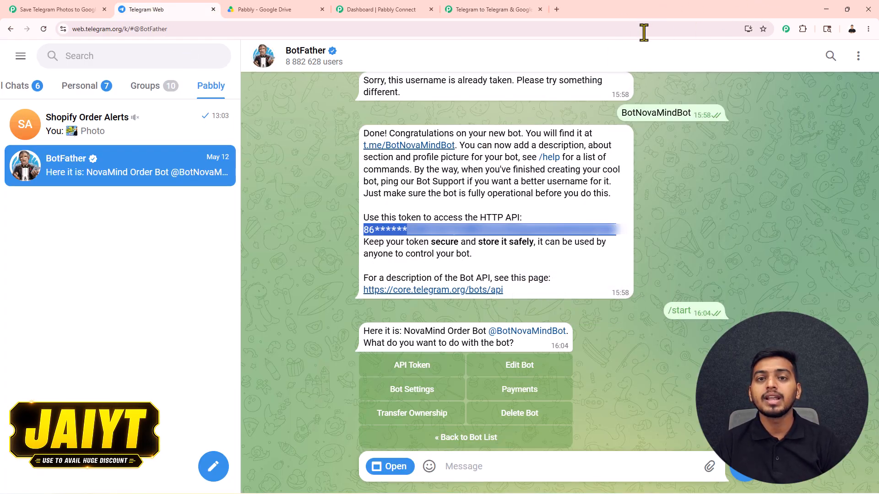
left_click(515, 4)
key("ctrl+v")
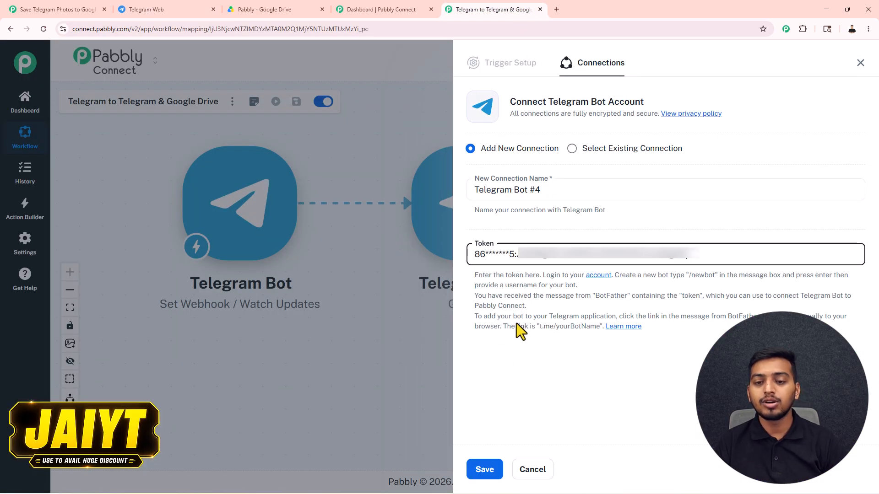
left_click(482, 472)
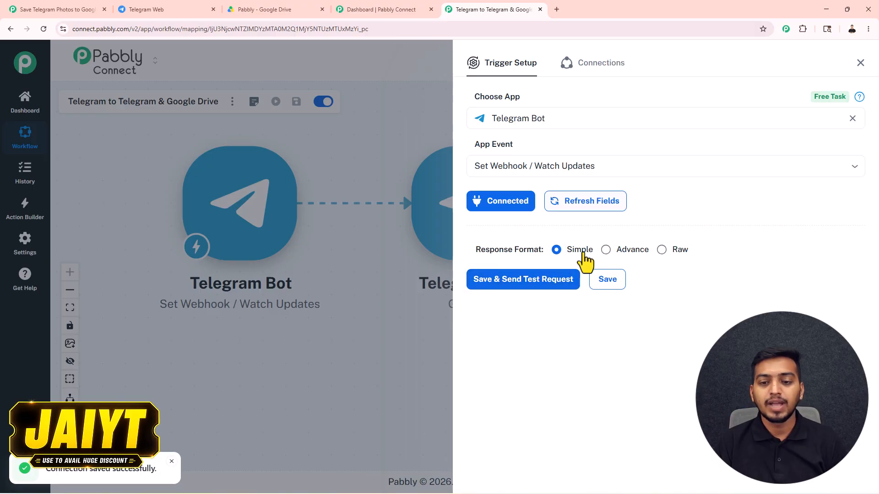
left_click(512, 286)
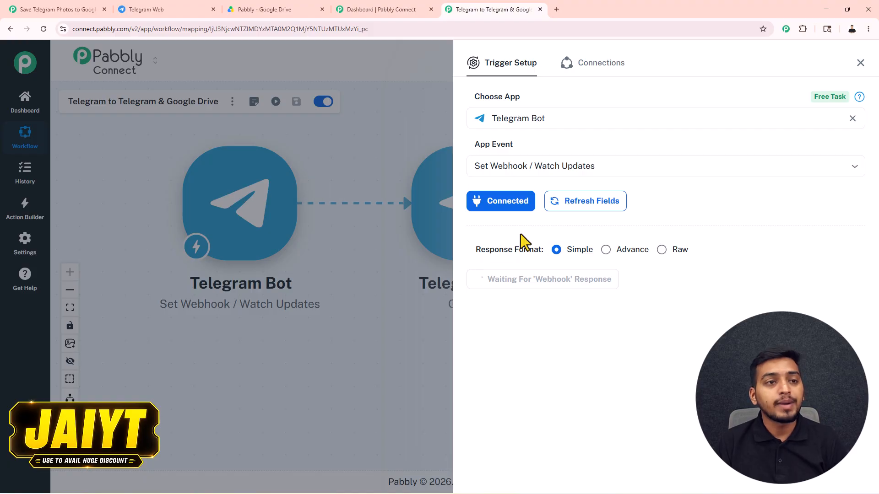
left_click(171, 9)
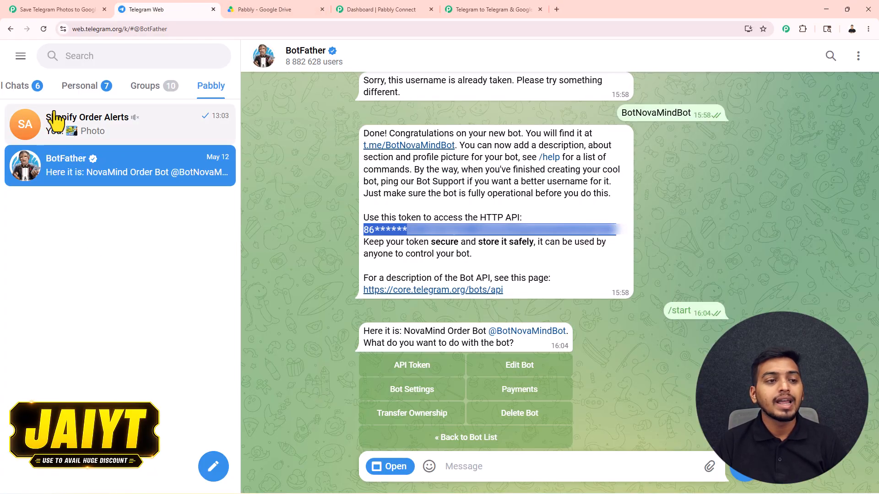
Send the tiger-amazing-background-hd-wallpaper image as a document to the Shopify Order Alerts group.
left_click(117, 134)
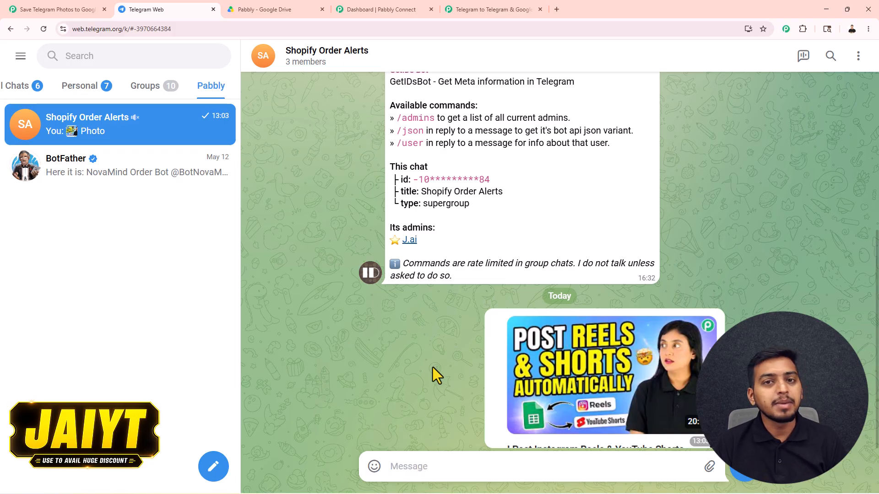
scroll(350, 298, "up", 3)
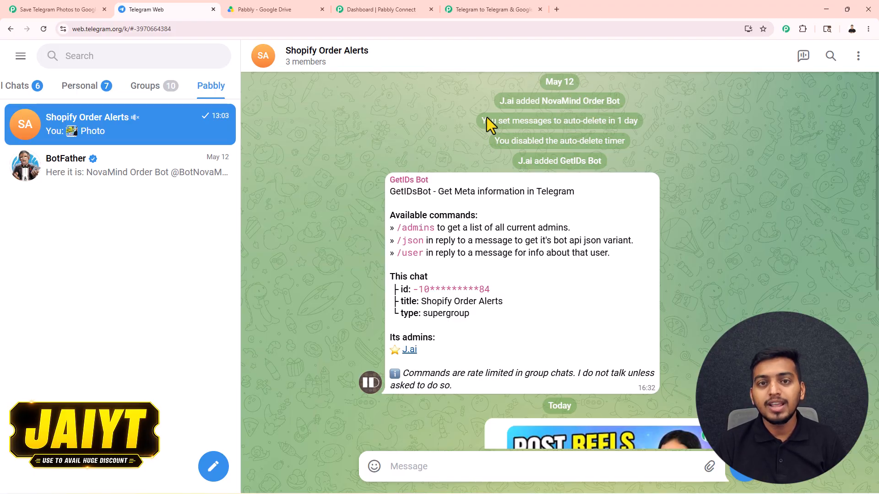
scroll(533, 306, "down", 3)
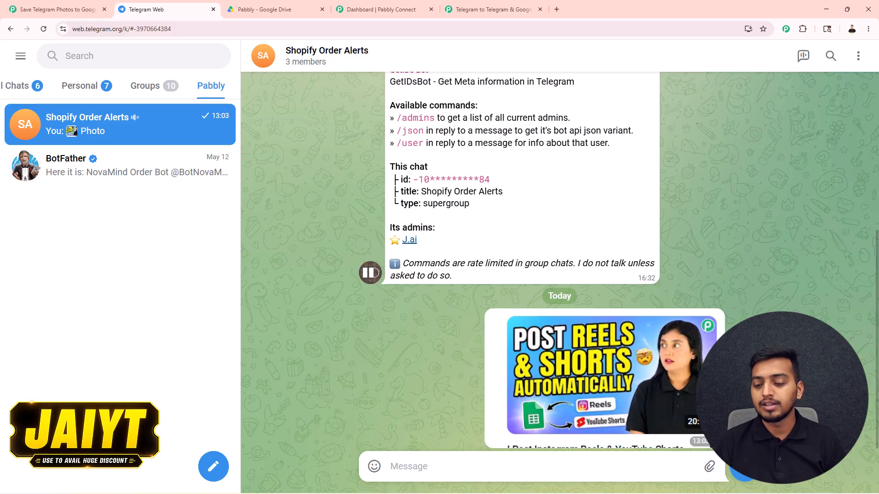
mouse_move(710, 466)
left_click(668, 402)
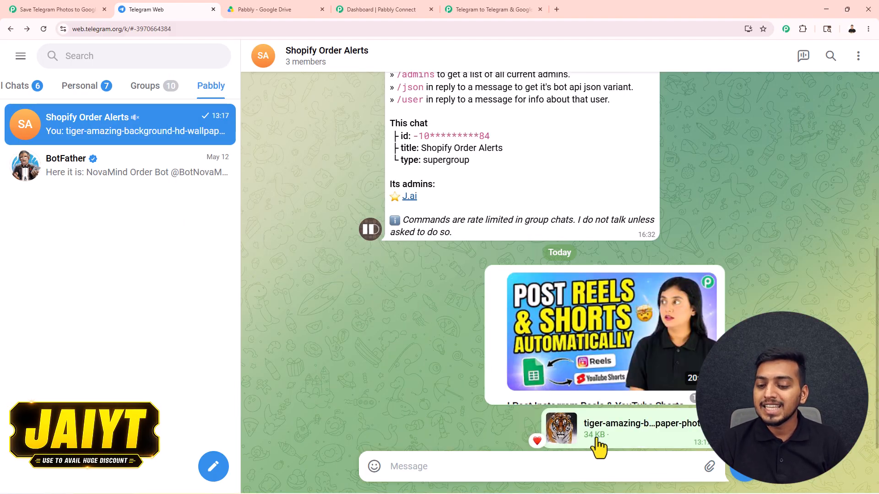
Review the trigger's captured response and pick out the file name value.
left_click(525, 6)
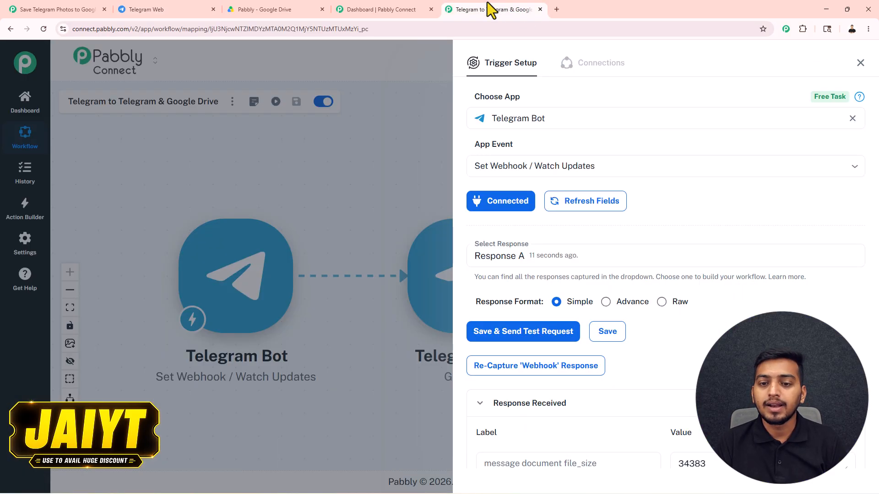
scroll(694, 319, "down", 5)
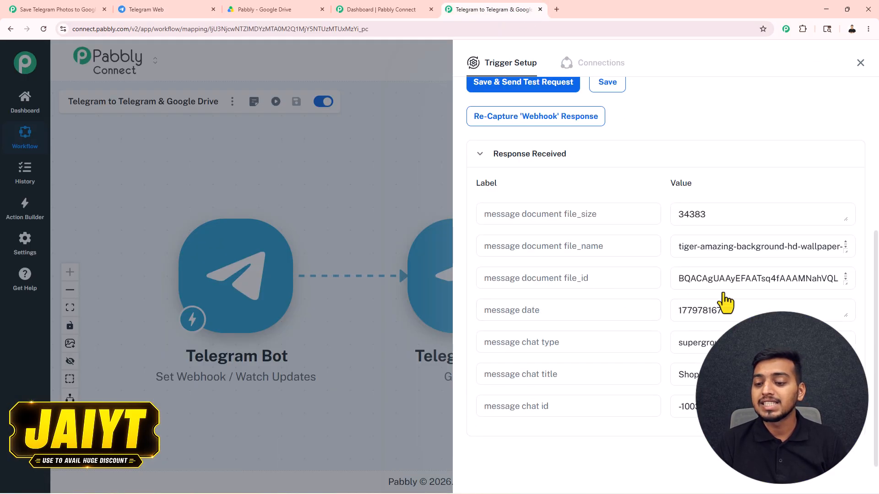
scroll(714, 311, "up", 2)
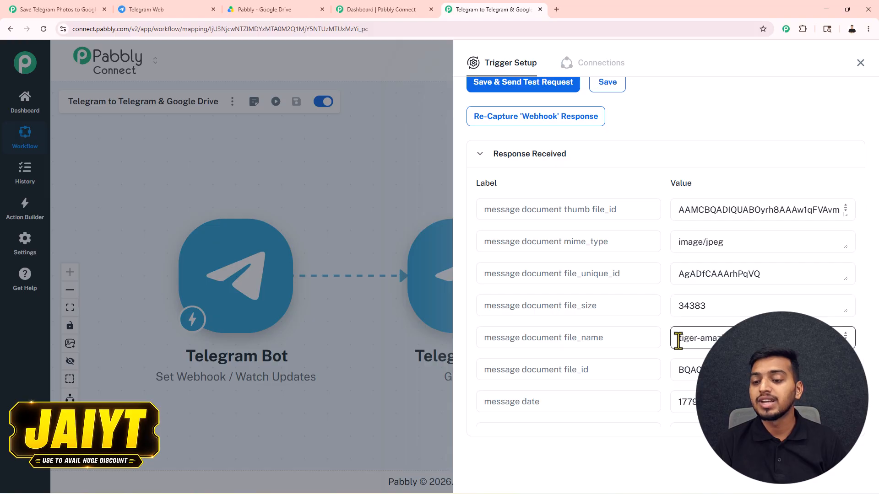
left_click_drag(678, 339, 819, 341)
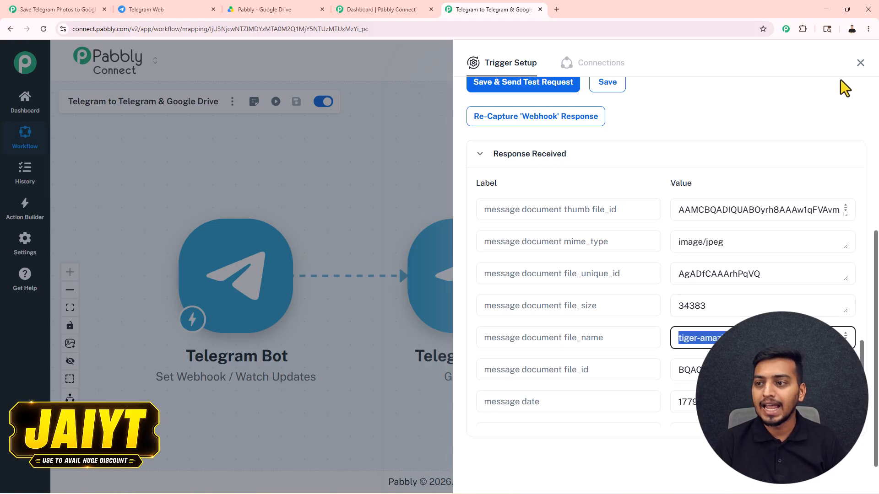
Close the Trigger Setup panel and check the Telegram chat before returning to the workflow.
left_click(860, 62)
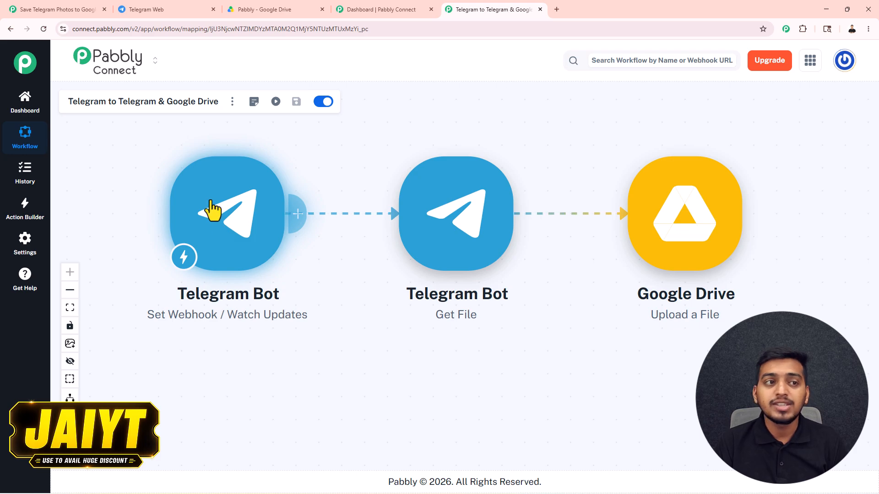
left_click(72, 9)
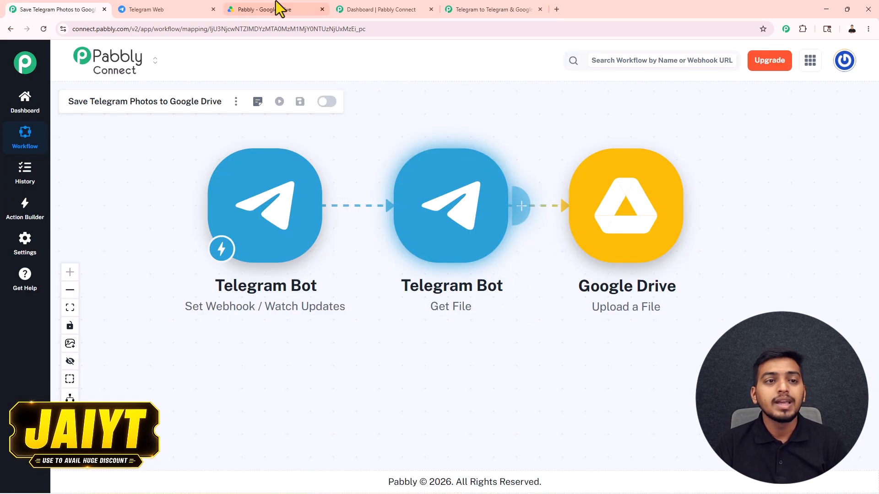
left_click(195, 10)
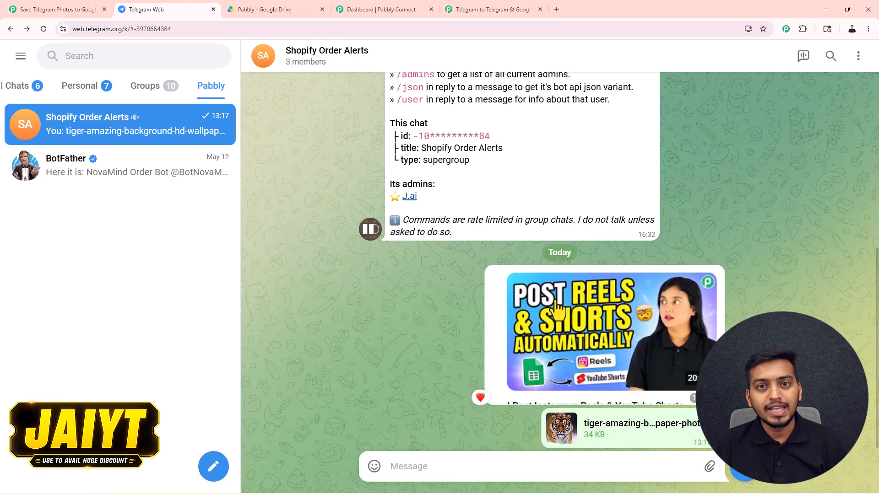
left_click(507, 7)
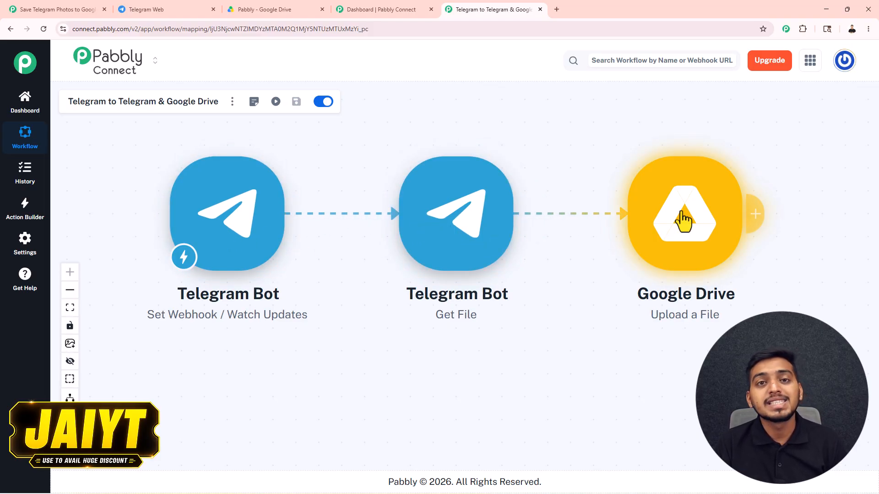
Connect the Get File step to the existing Telegram Bot #3 account.
left_click(456, 215)
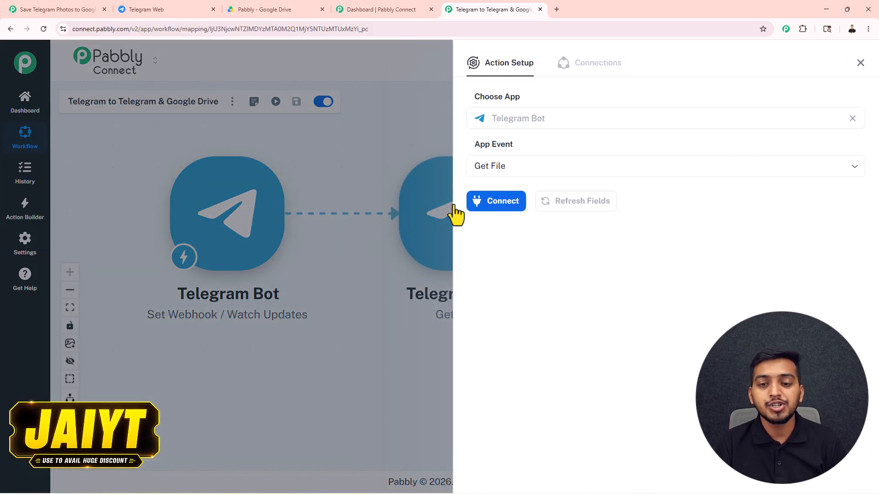
left_click(502, 204)
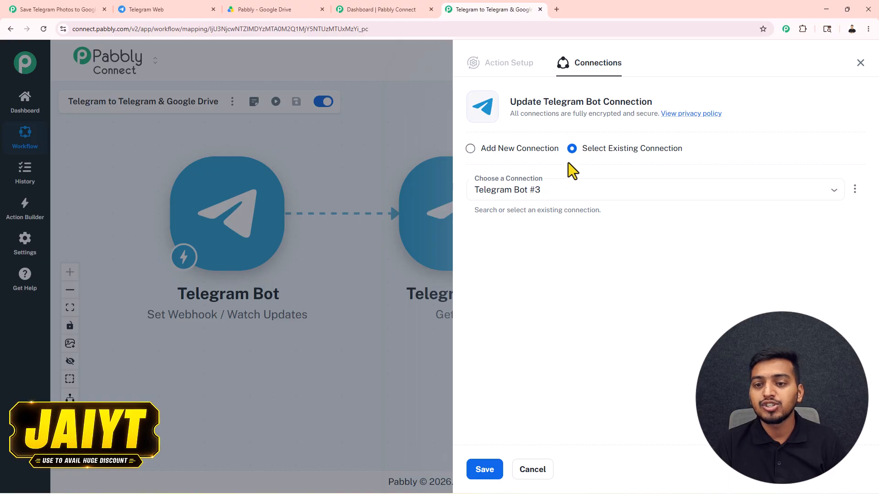
left_click(489, 467)
Map File ID to the trigger's message document thumb file_id and send a test request.
left_click(503, 251)
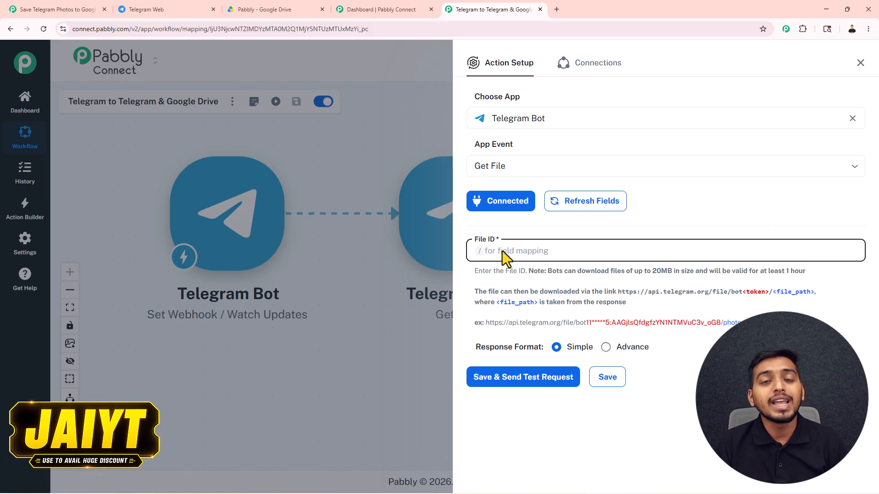
type("/")
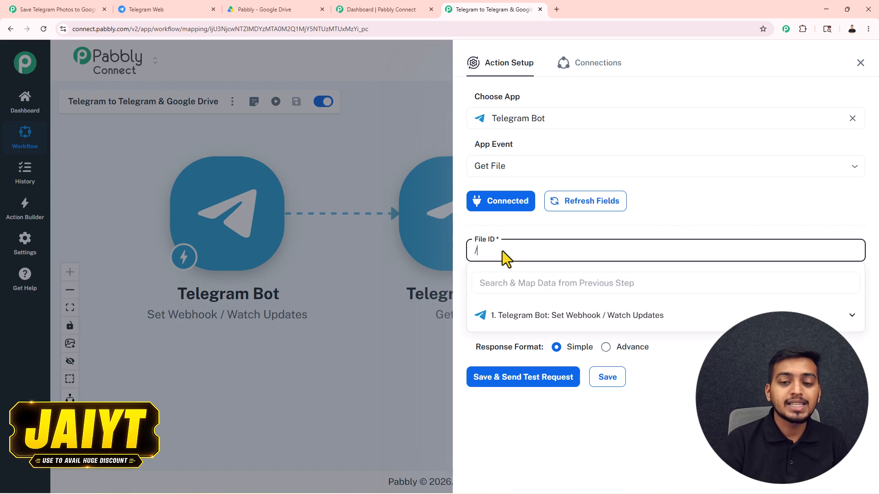
left_click(574, 321)
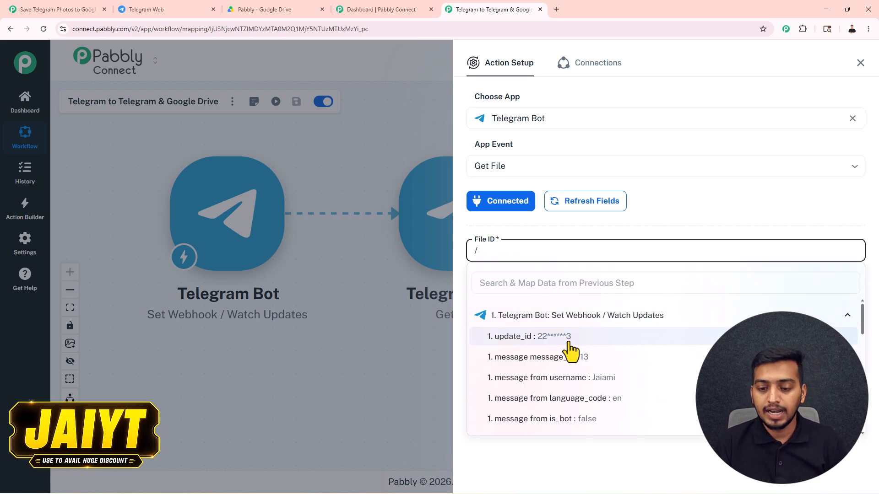
scroll(571, 350, "down", 3)
scroll(571, 350, "down", 5)
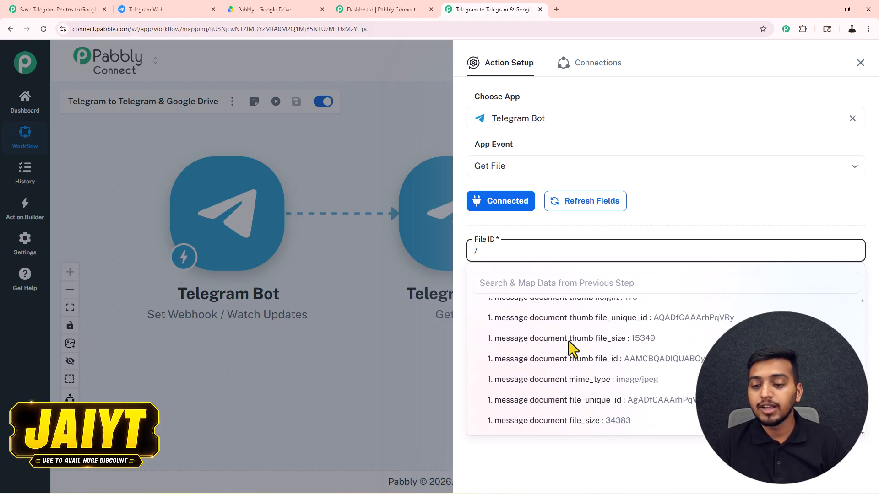
scroll(570, 347, "down", 1)
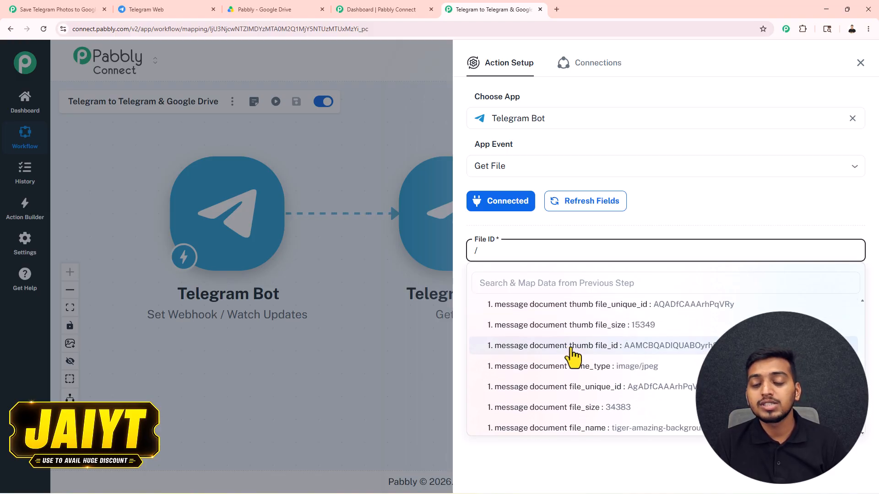
left_click(631, 347)
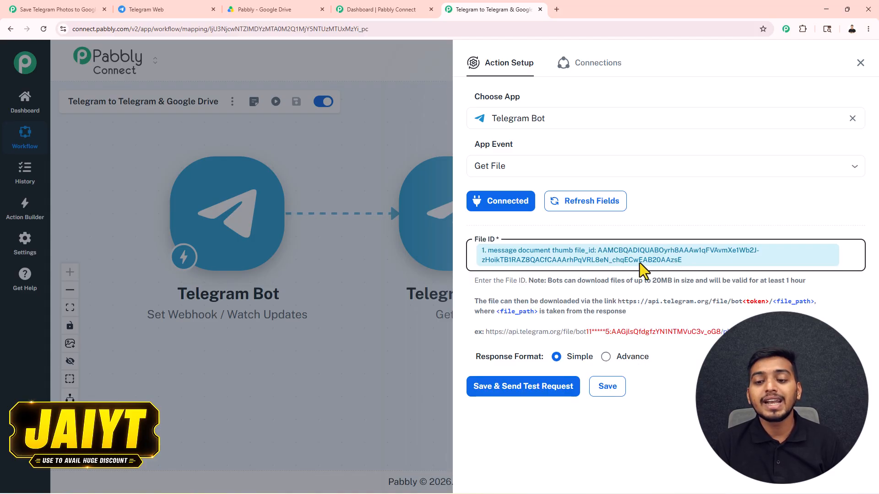
left_click(526, 386)
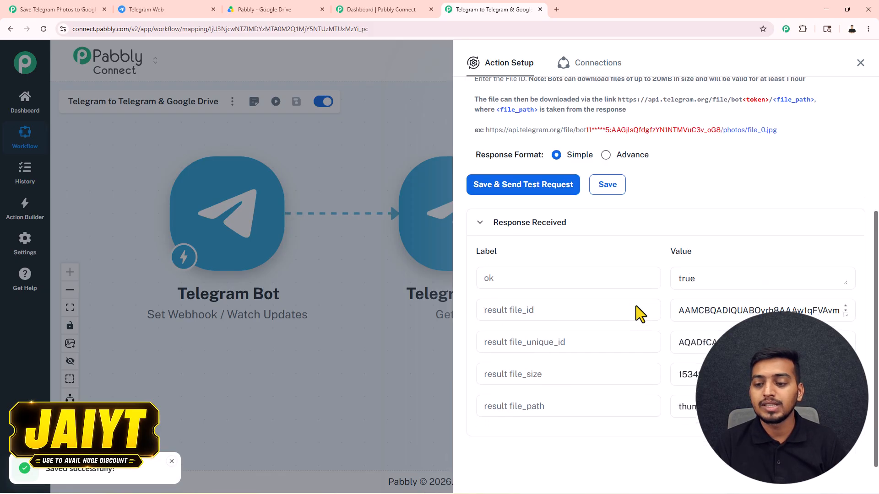
Check the returned file_path, close the Get File panel, and open the Upload a File step.
left_click_drag(769, 408, 672, 418)
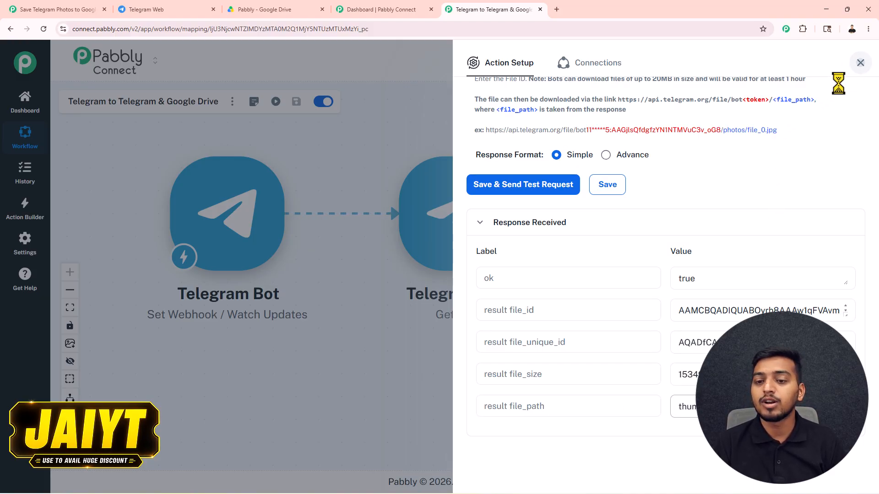
left_click(860, 62)
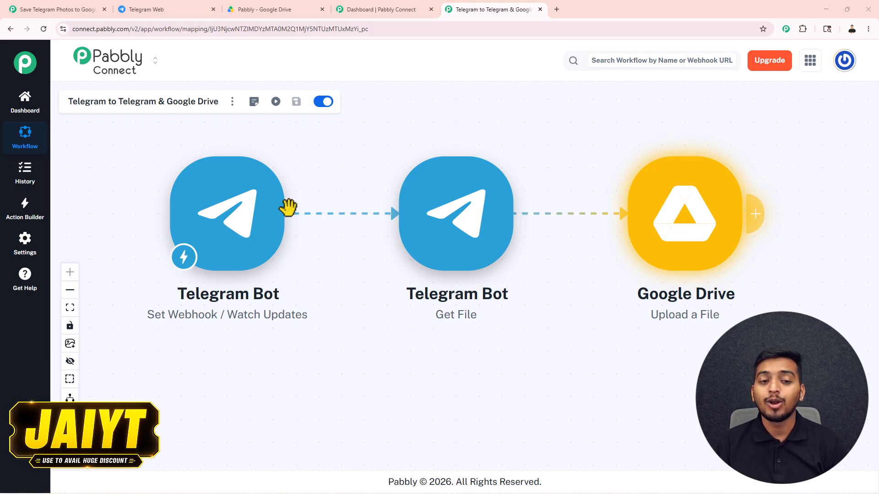
left_click(683, 224)
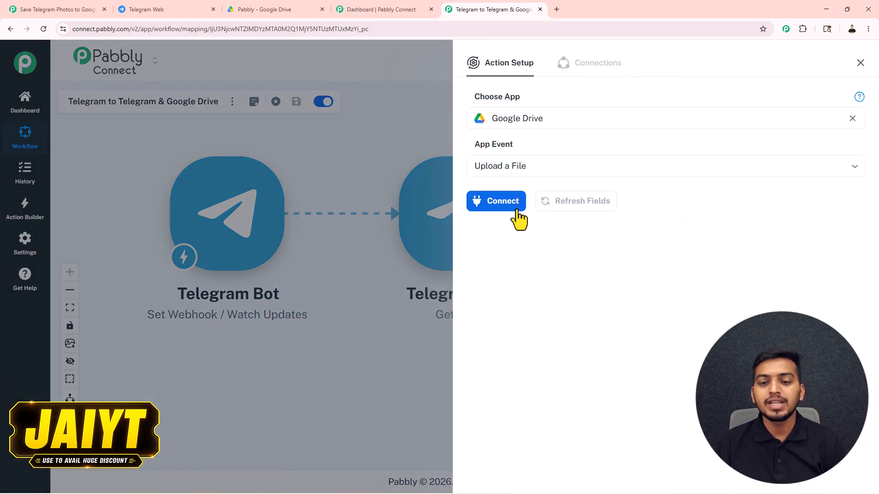
Add a new Google Drive #18 connection by signing in with Google and allowing access.
left_click(503, 201)
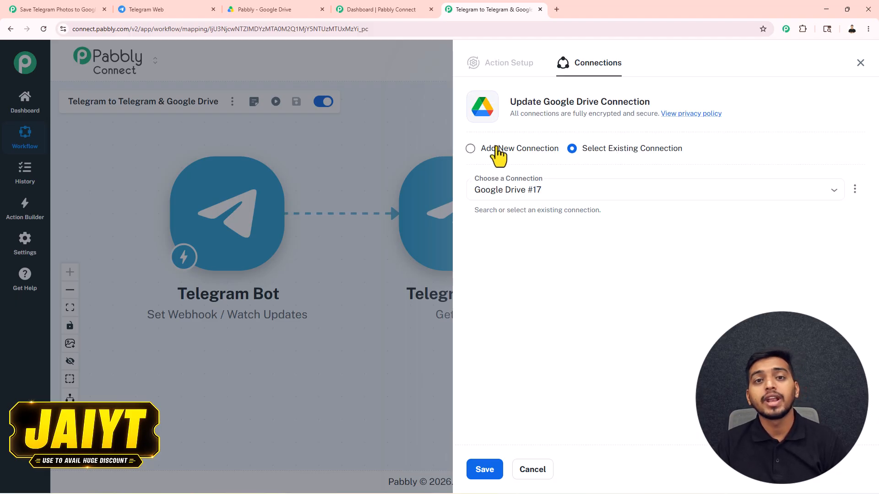
left_click(471, 148)
left_click(506, 259)
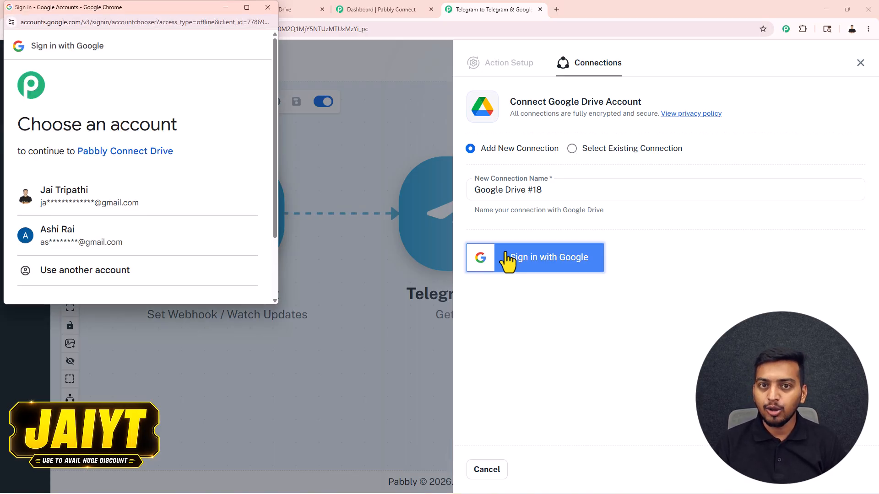
left_click(97, 199)
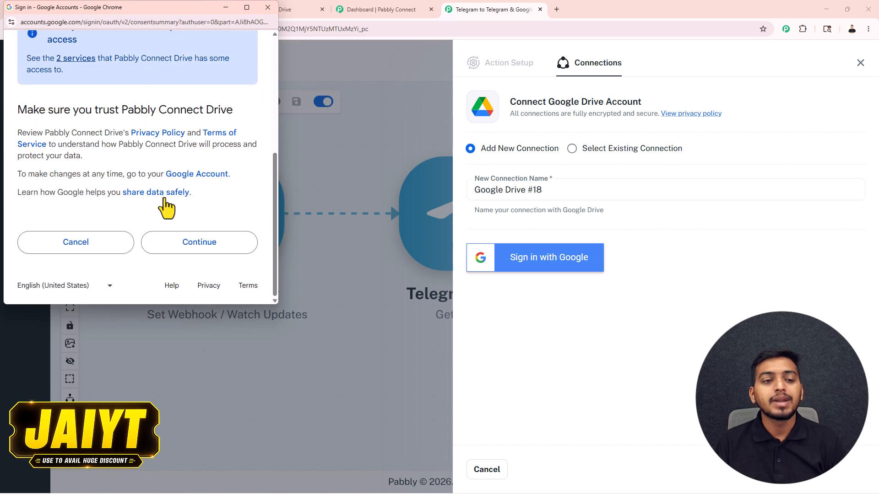
left_click(180, 243)
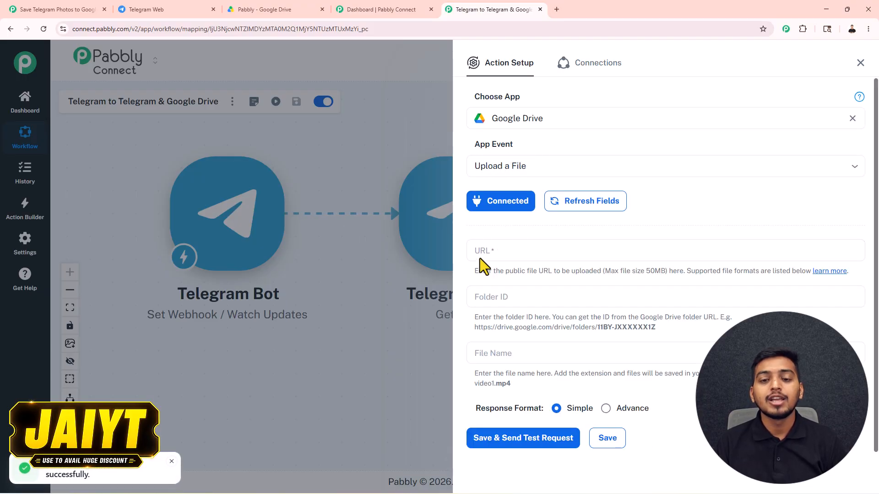
Paste the Telegram file download base URL into the URL field.
left_click(483, 254)
left_click(491, 295)
left_click(493, 356)
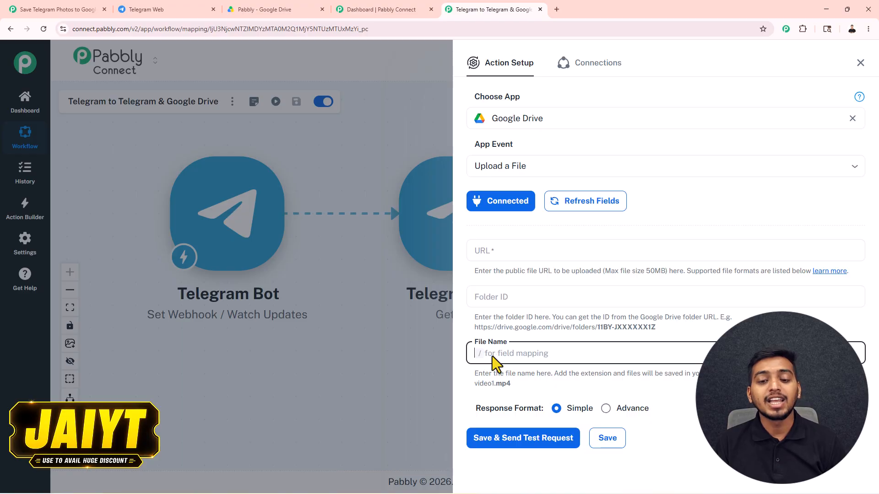
left_click(499, 250)
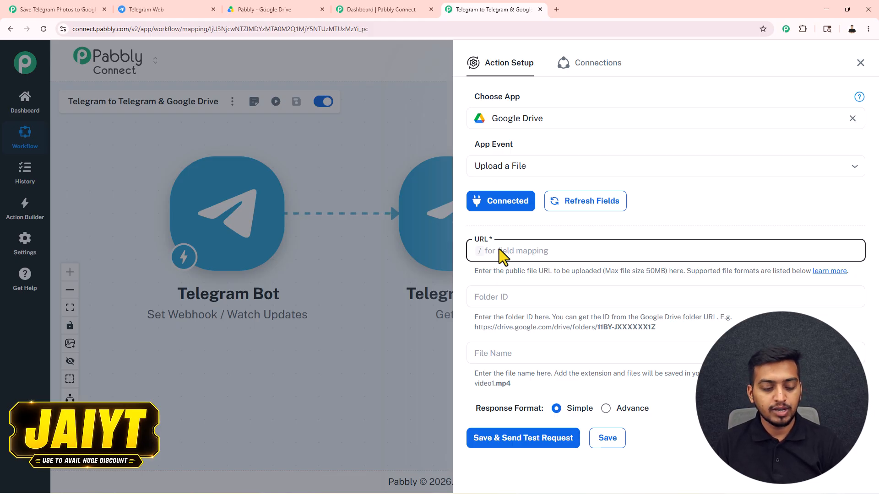
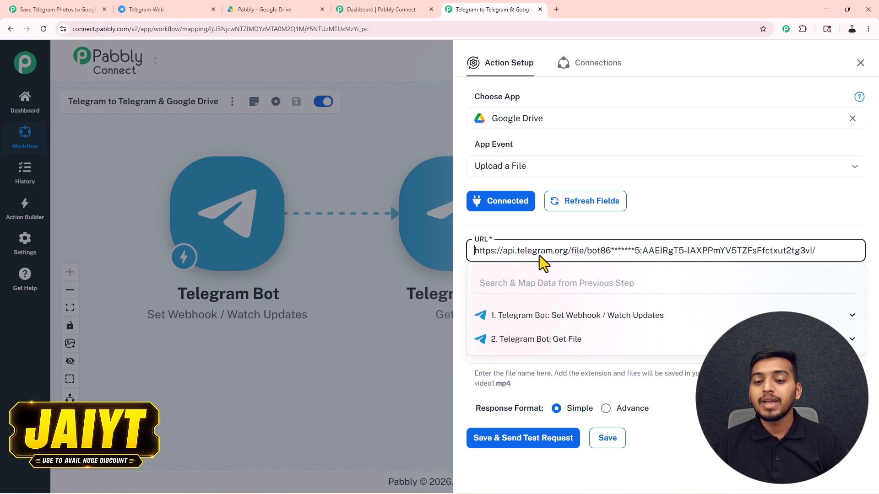
left_click(573, 252)
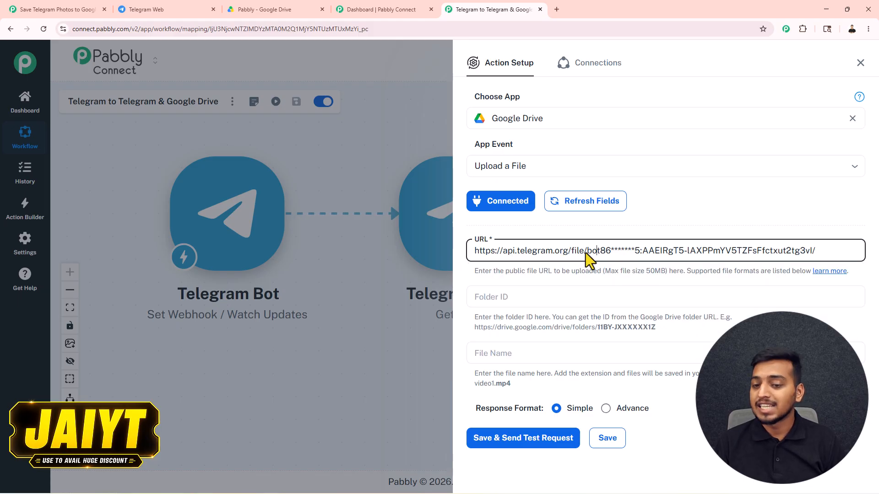
Append '/' plus the Get File step's result file_path to the URL.
left_click_drag(600, 253, 812, 256)
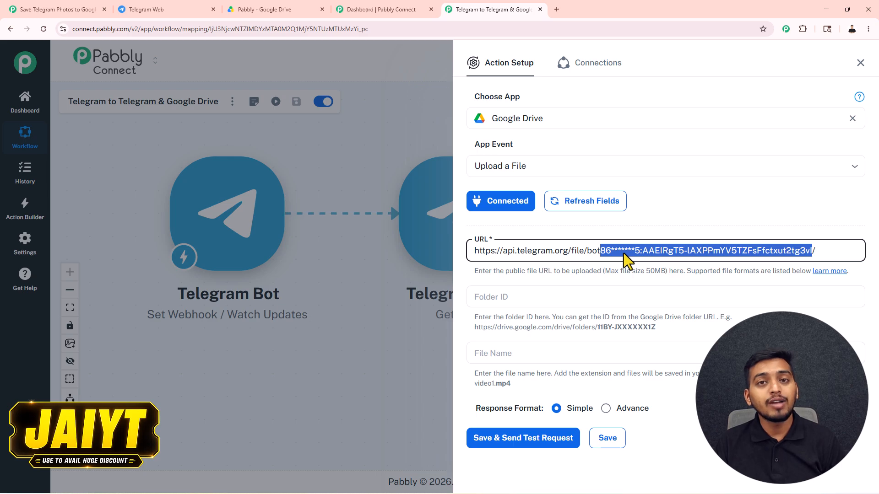
left_click(823, 250)
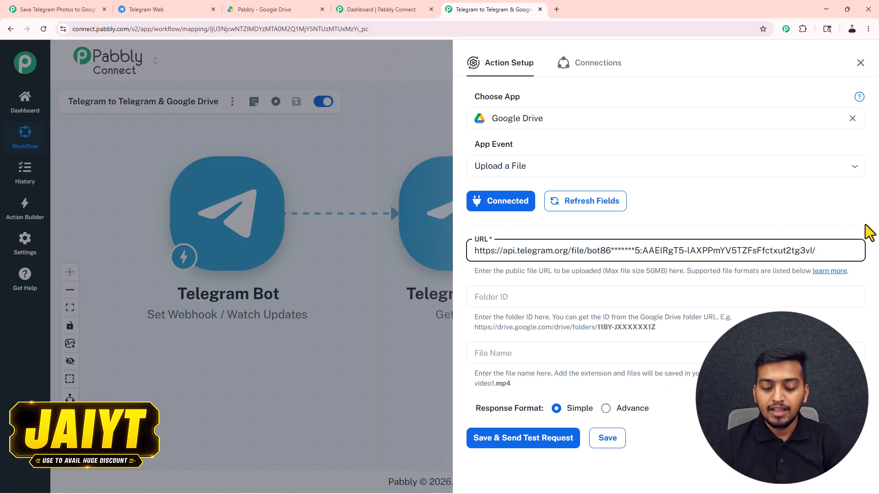
type("/")
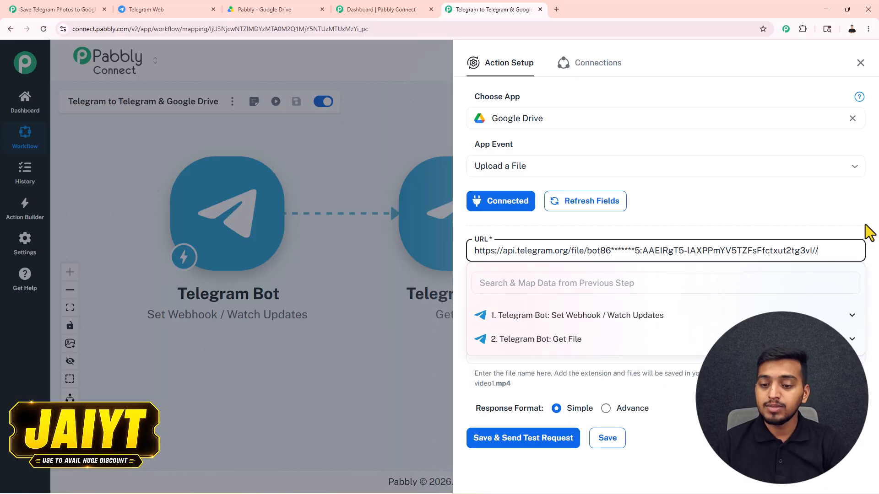
left_click(575, 340)
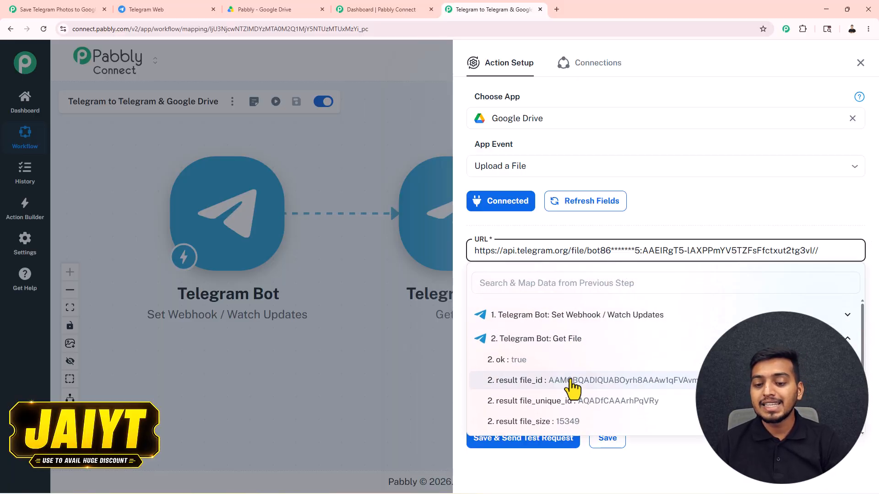
scroll(572, 388, "down", 1)
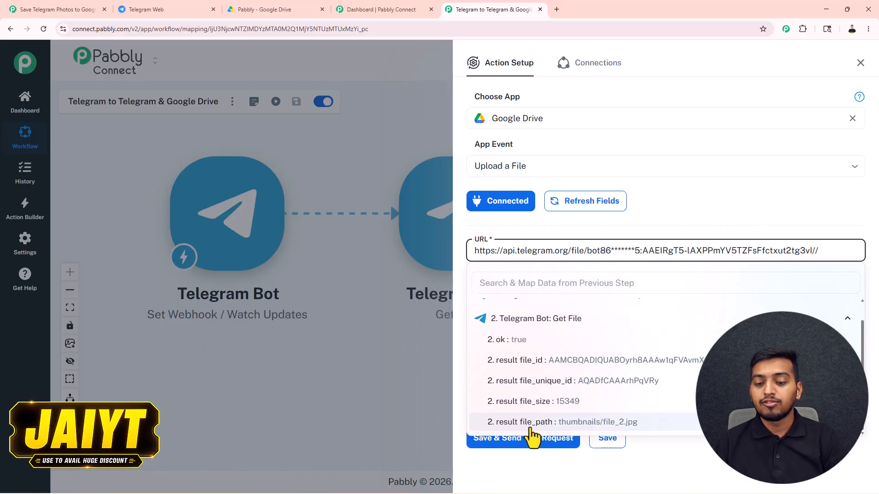
left_click(591, 423)
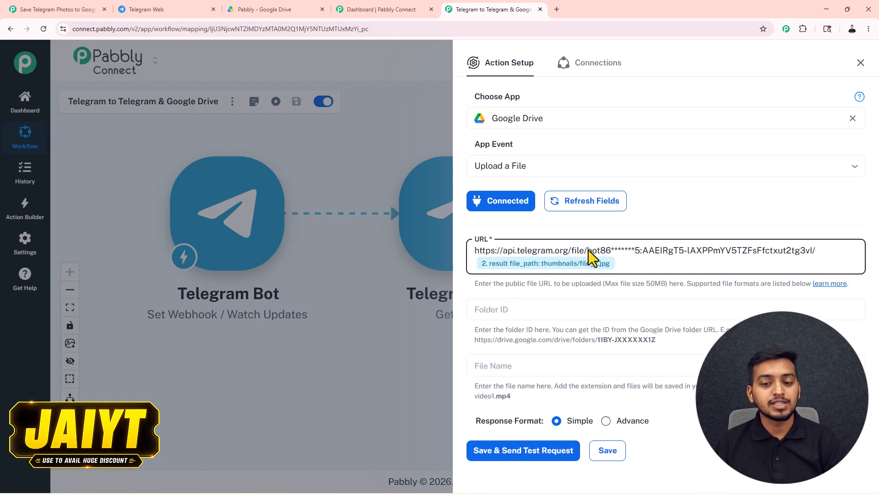
left_click(484, 311)
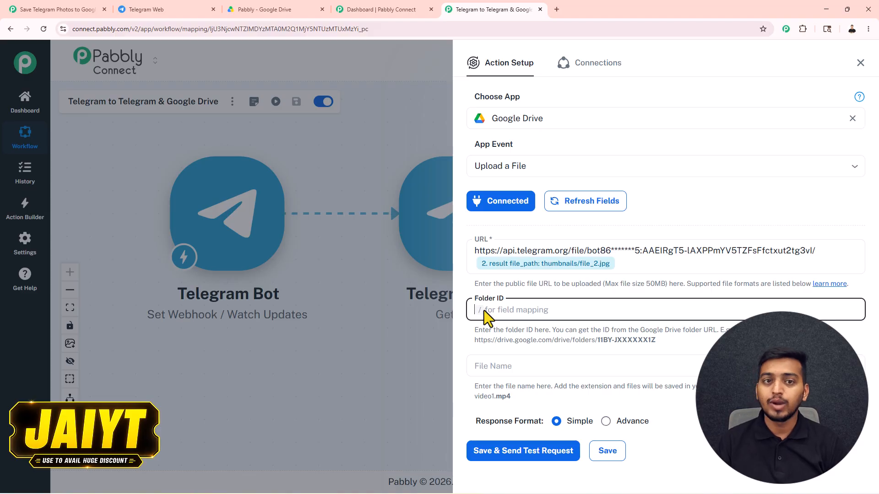
Copy the Pabbly Drive folder's ID from its web address into Folder ID.
left_click(285, 9)
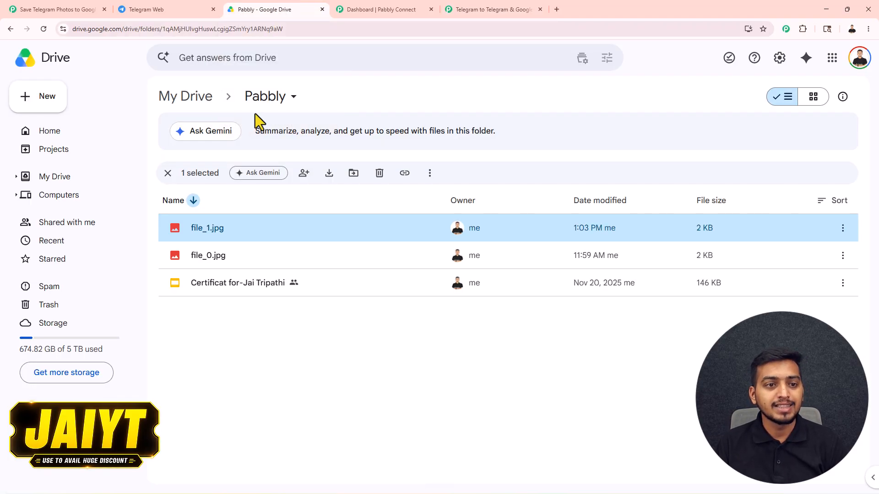
left_click(230, 28)
left_click(223, 30)
left_click_drag(190, 28, 320, 39)
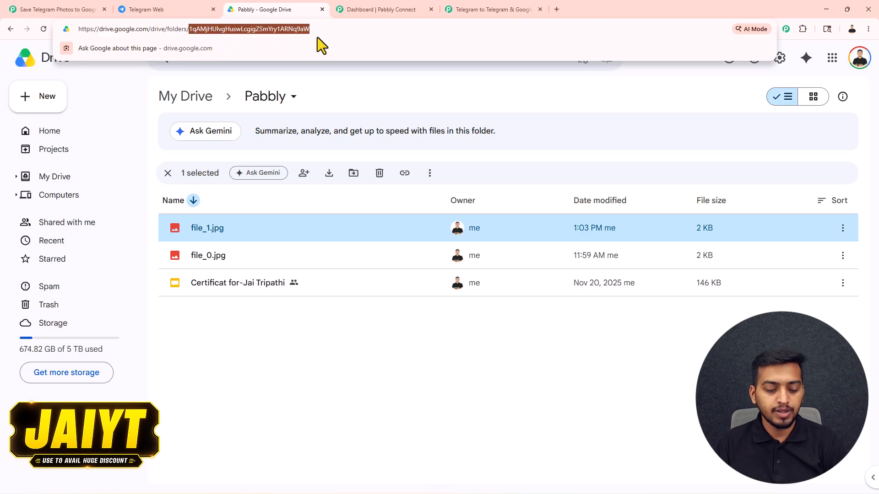
left_click(473, 8)
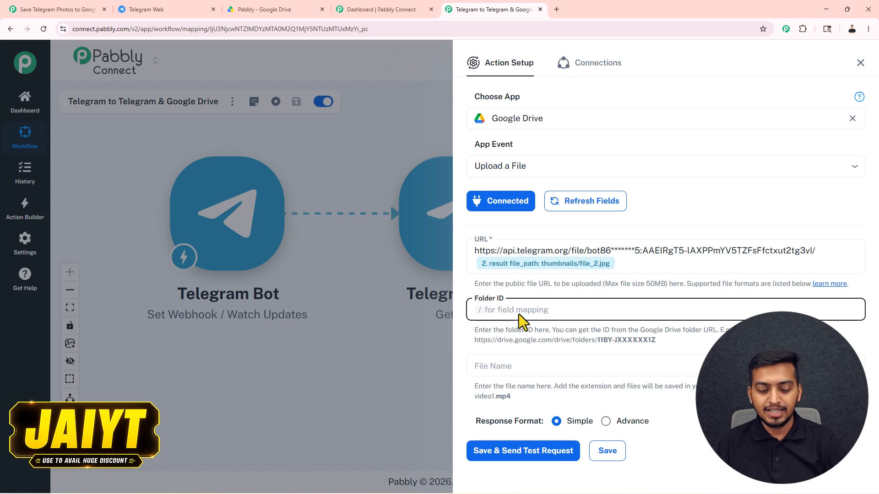
Name the file 'Tiger Image' and send a test upload.
left_click(478, 371)
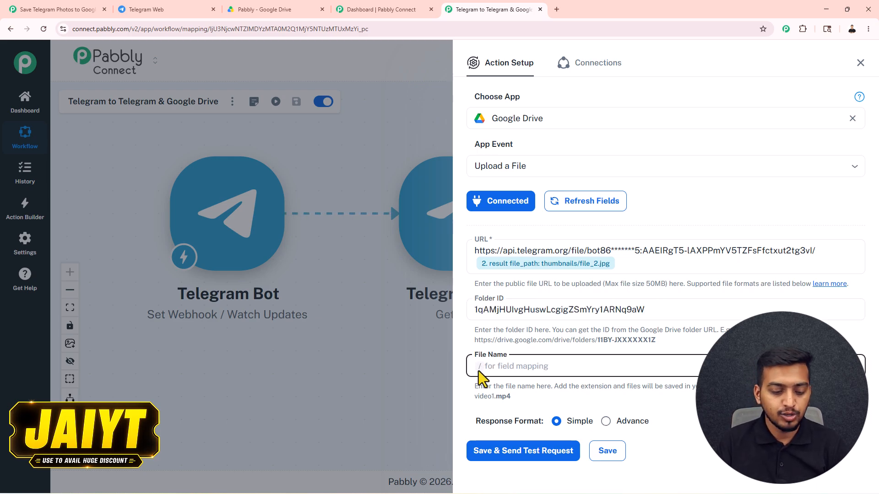
type("Tiger Image")
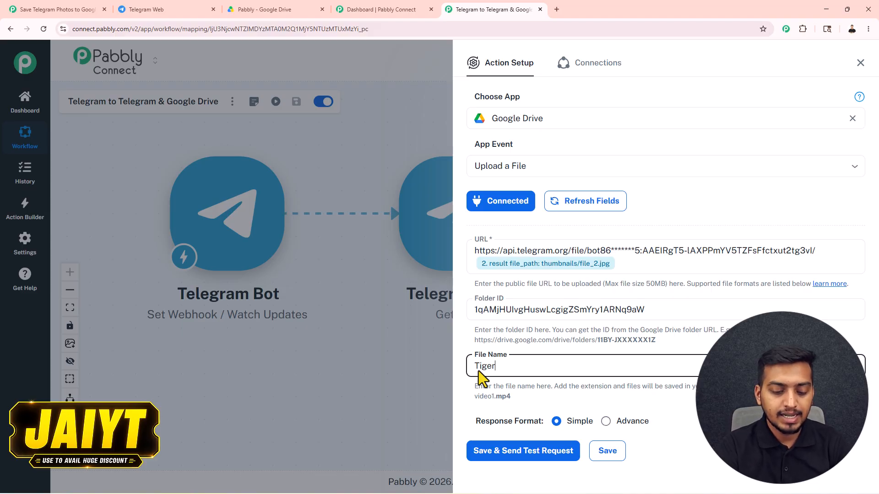
left_click(528, 453)
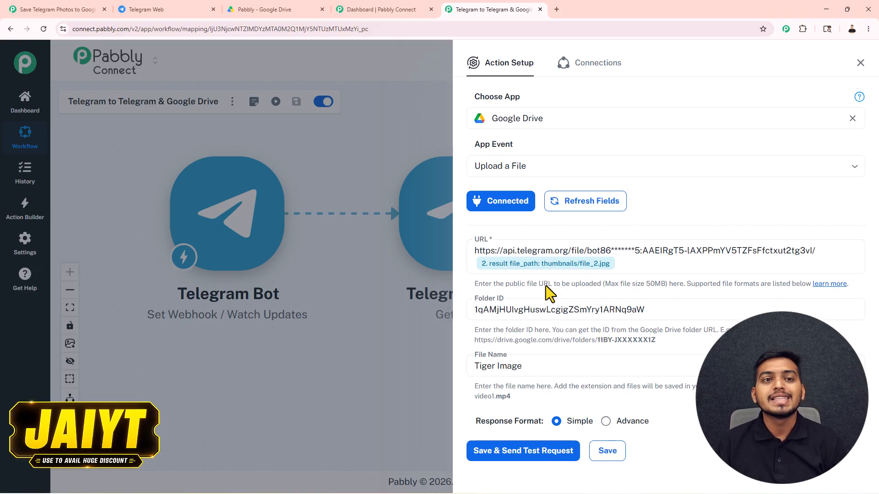
Reload the Drive folder and preview the newly uploaded Tiger Image.
scroll(546, 286, "down", 7)
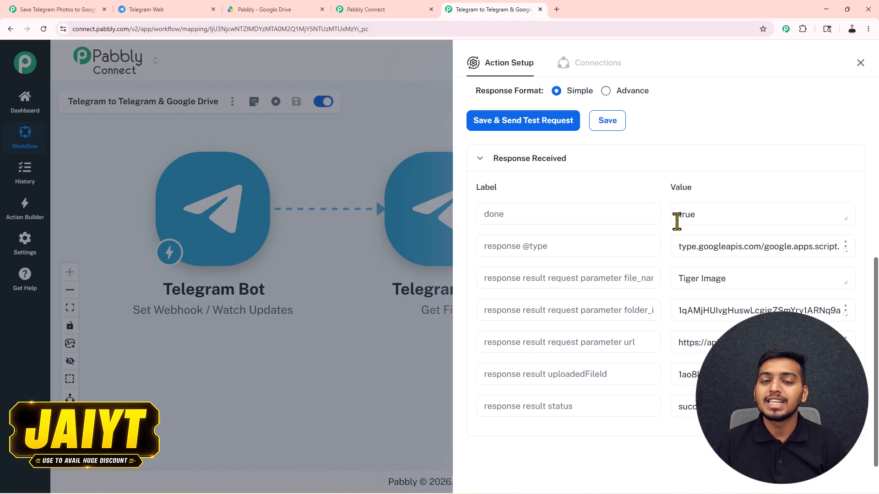
left_click(284, 13)
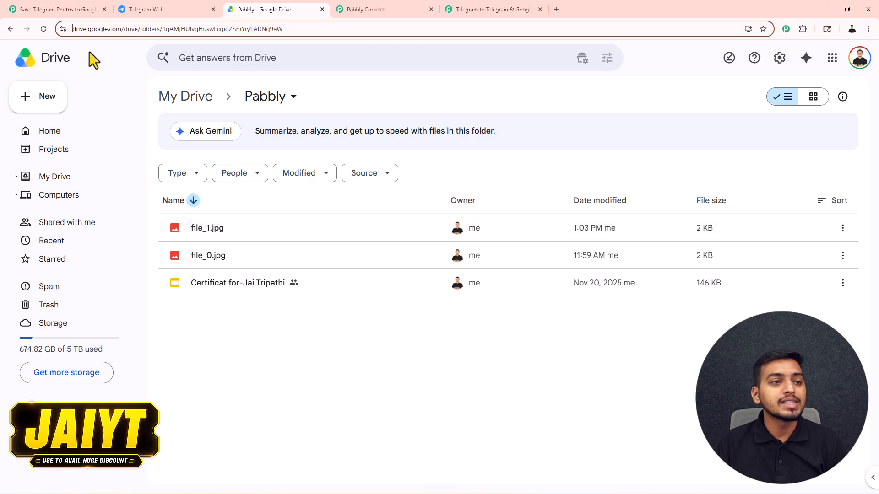
left_click(43, 29)
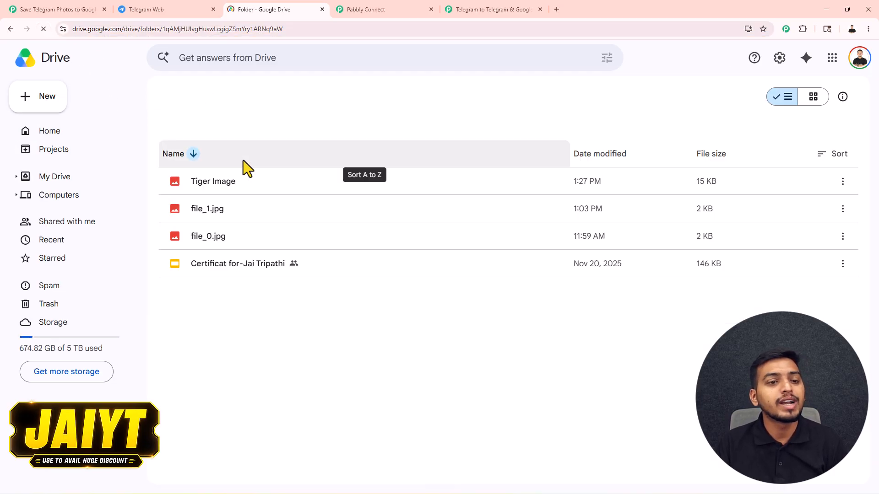
left_click(277, 185)
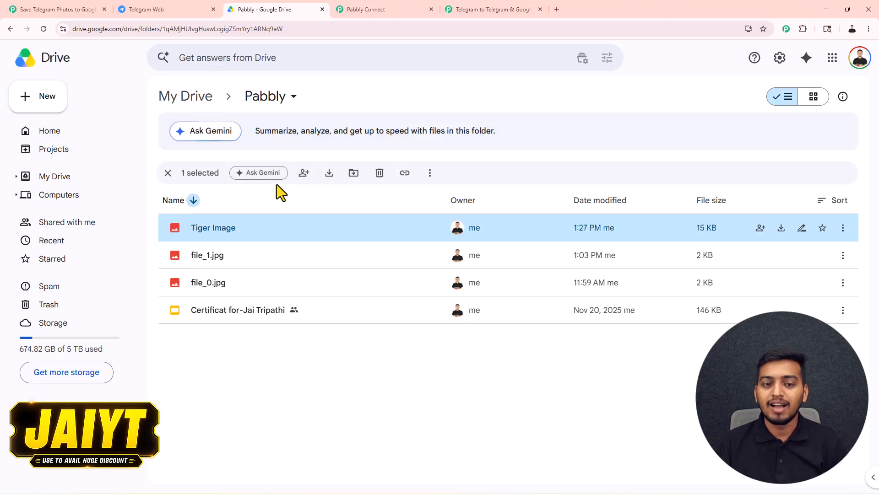
double_click(287, 227)
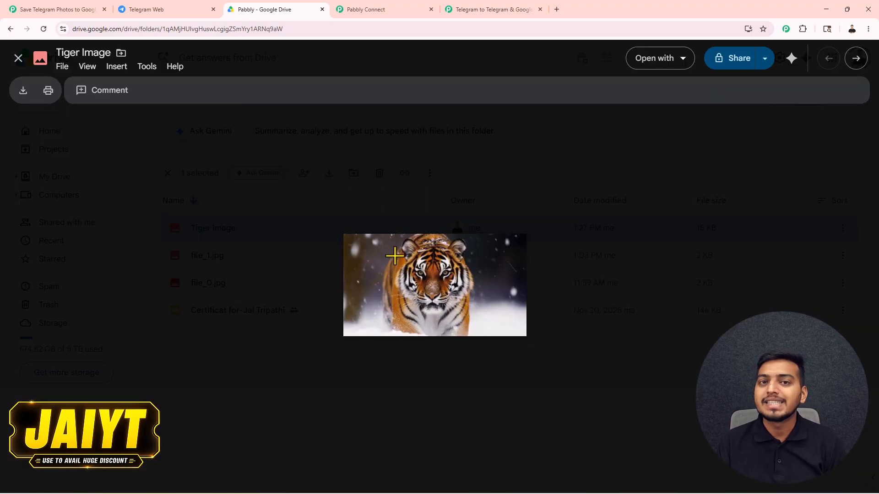
Compare it with the tiger photo in the Telegram chat, then go back to Pabbly.
left_click(172, 9)
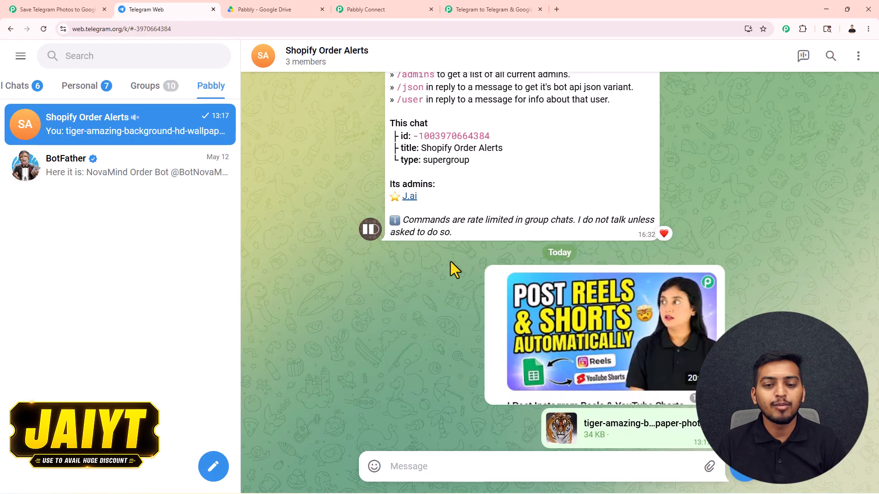
left_click(560, 435)
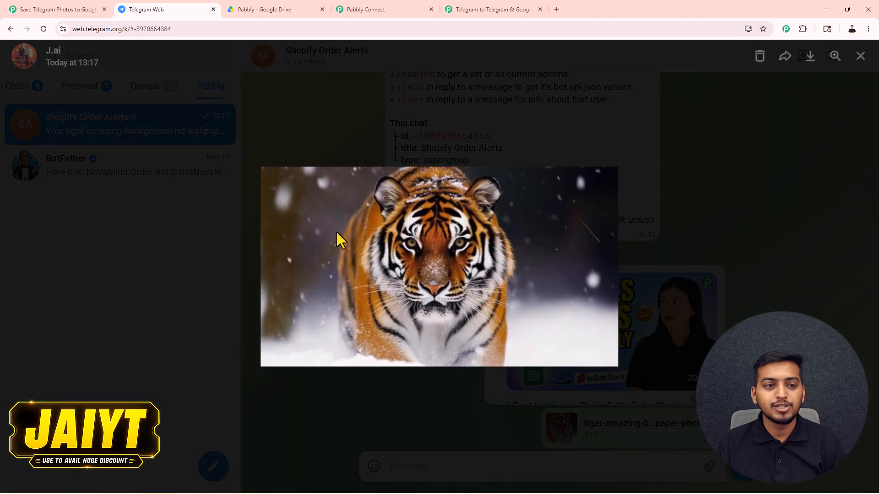
left_click(705, 105)
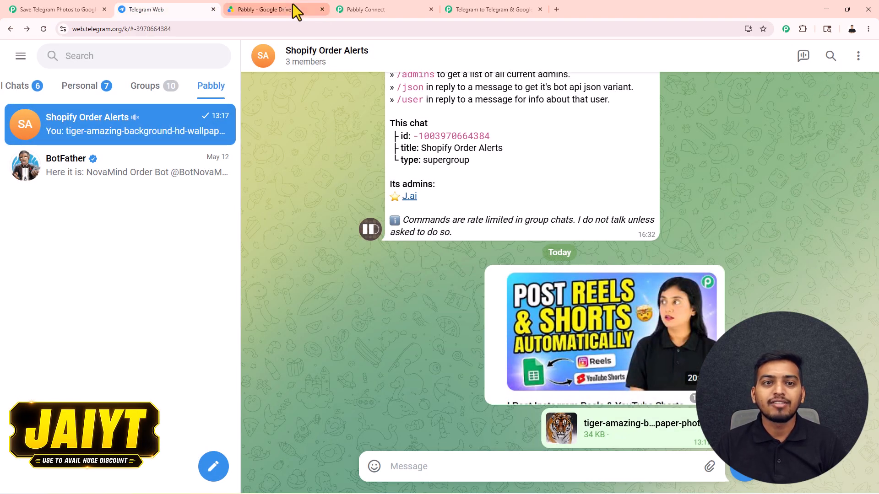
left_click(481, 4)
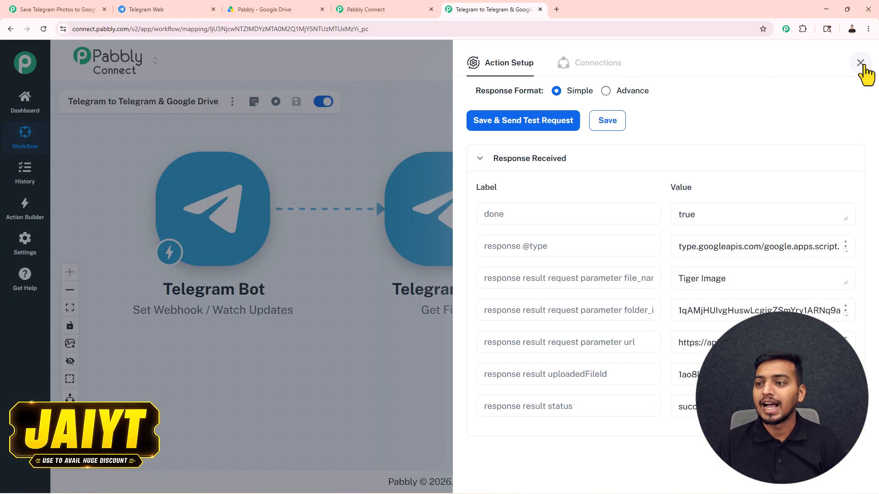
Close the Upload a File Action Setup panel to view the three-step workflow.
left_click(859, 62)
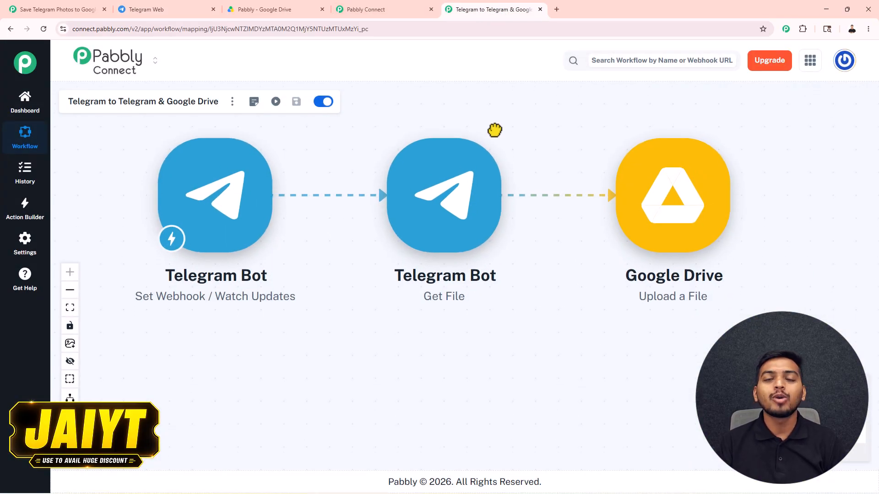